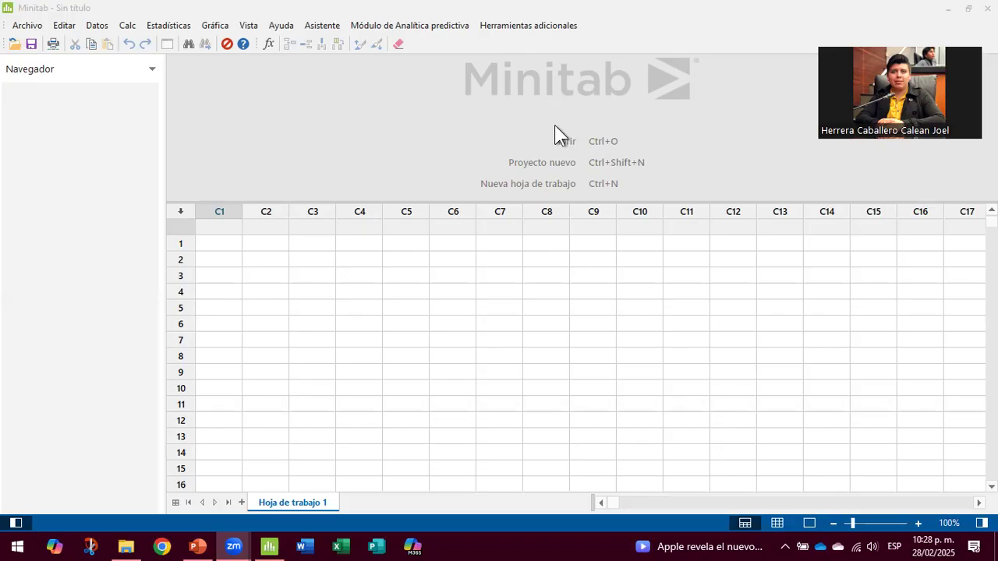
# Step: Open the Crear diseño factorial dialog via Estadísticas > DOE > Factorial
pyautogui.moveTo(547, 201); pyautogui.dragTo(487, 407)
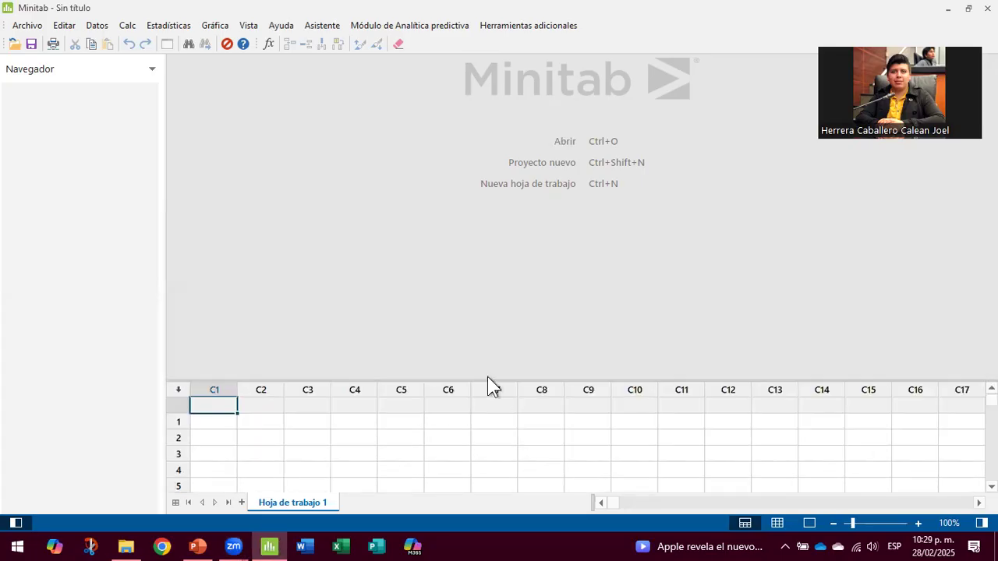
pyautogui.moveTo(501, 202); pyautogui.dragTo(500, 201)
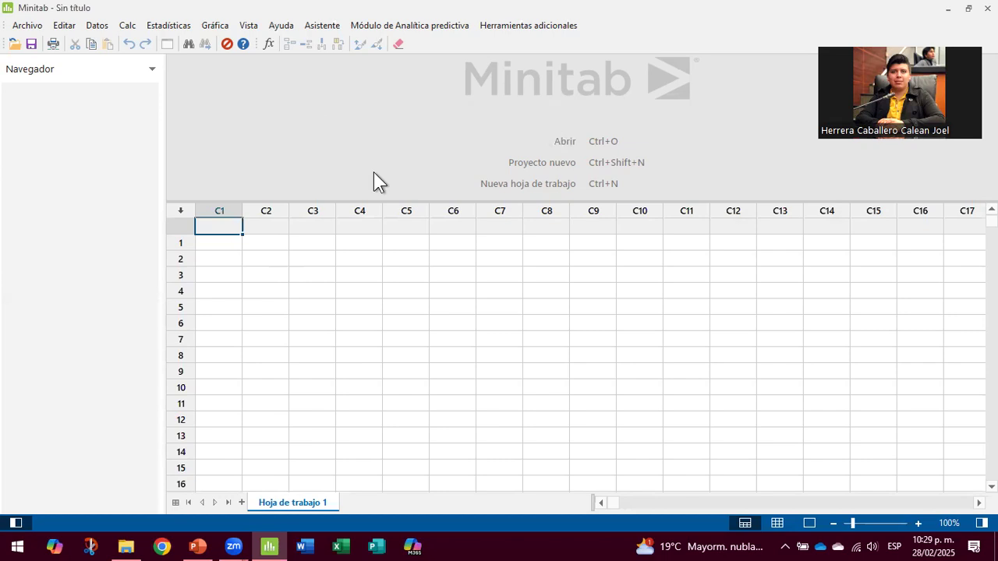
pyautogui.click(161, 24)
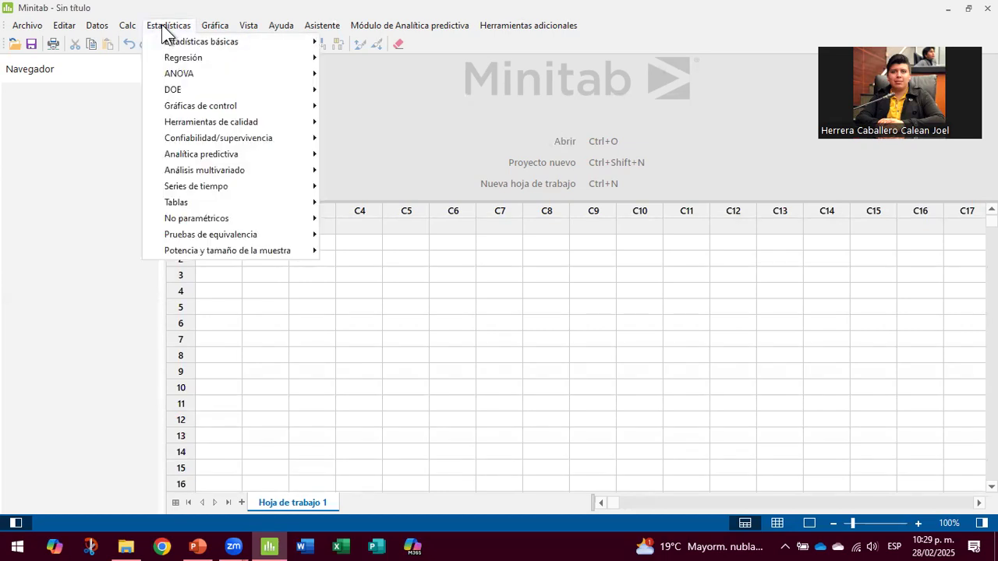
pyautogui.moveTo(235, 86)
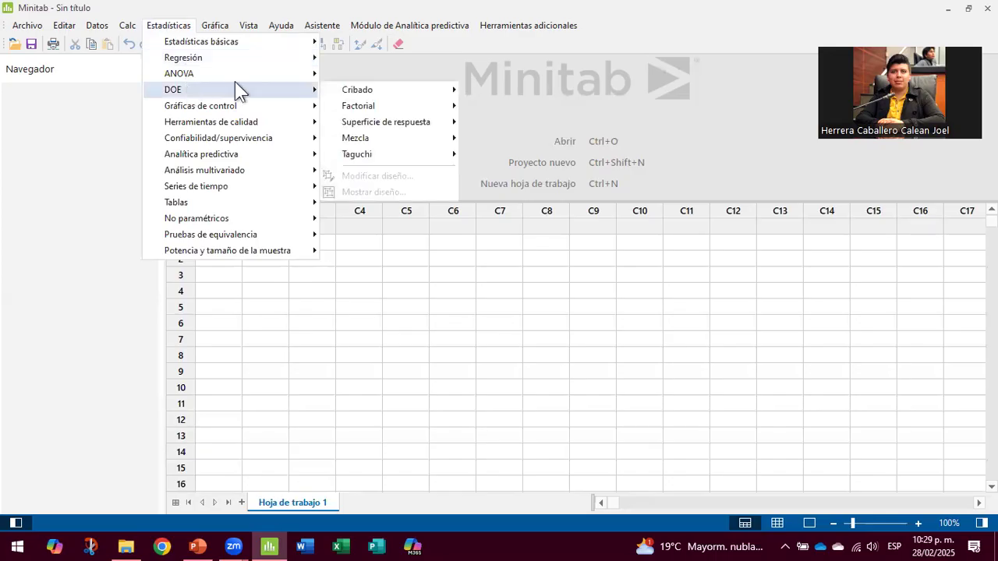
pyautogui.moveTo(351, 108)
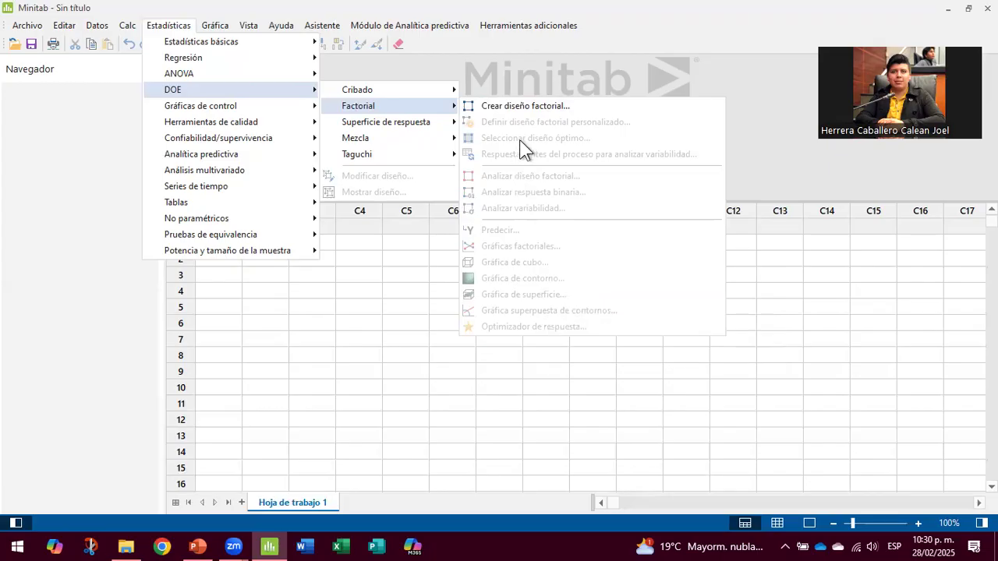
pyautogui.click(522, 111)
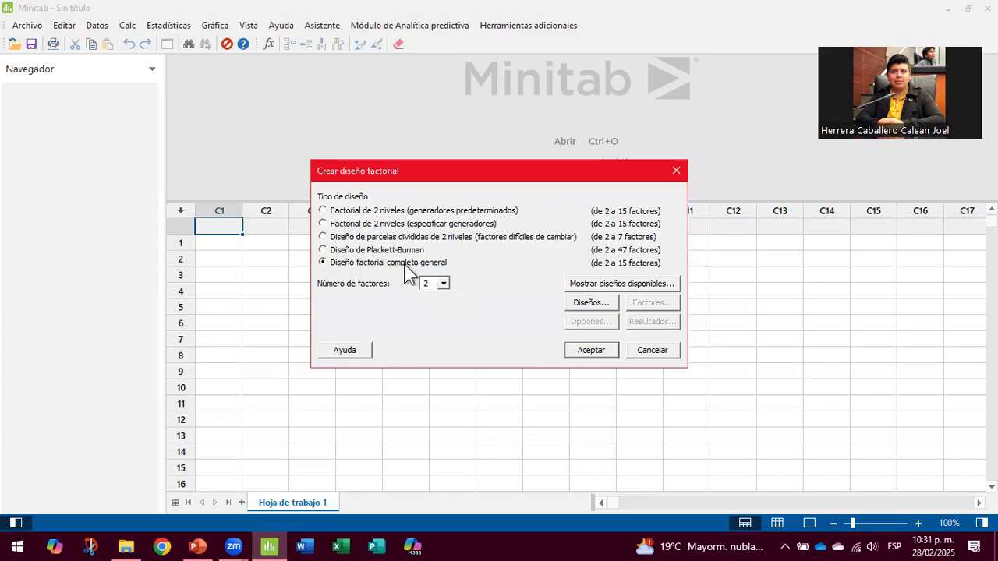
# Step: Set the design to 3 factors and name factor A Maceracion
pyautogui.click(447, 287)
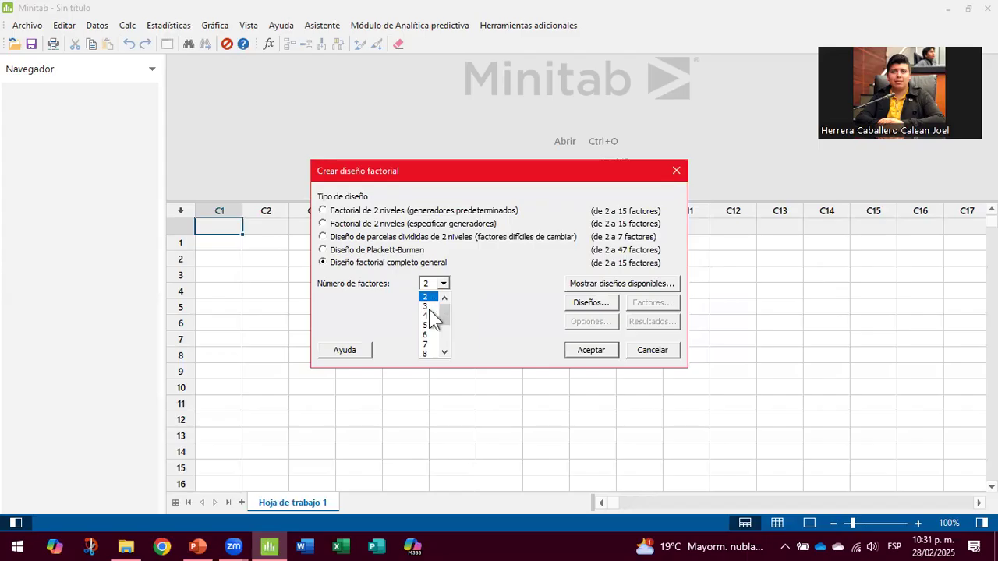
pyautogui.click(429, 307)
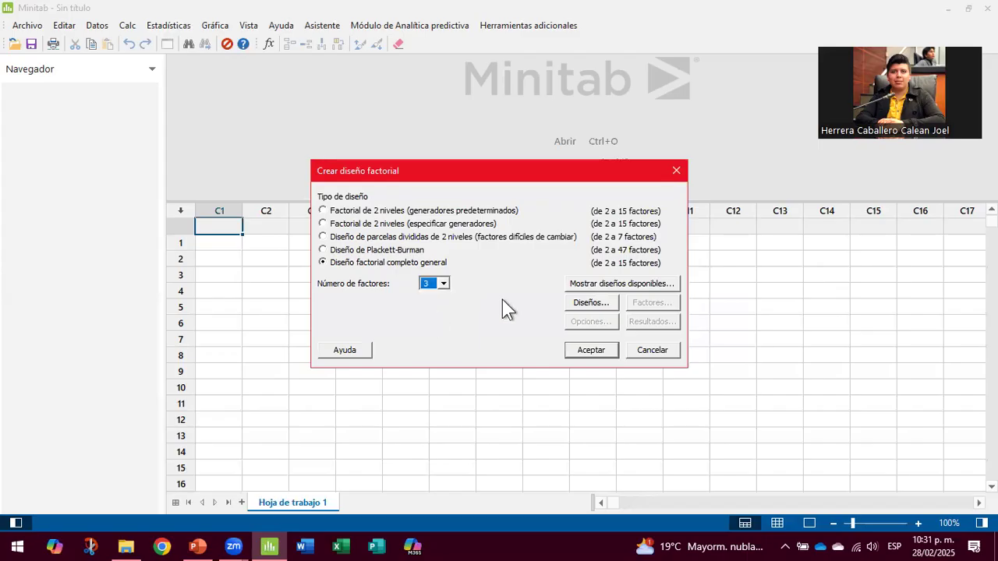
pyautogui.click(590, 305)
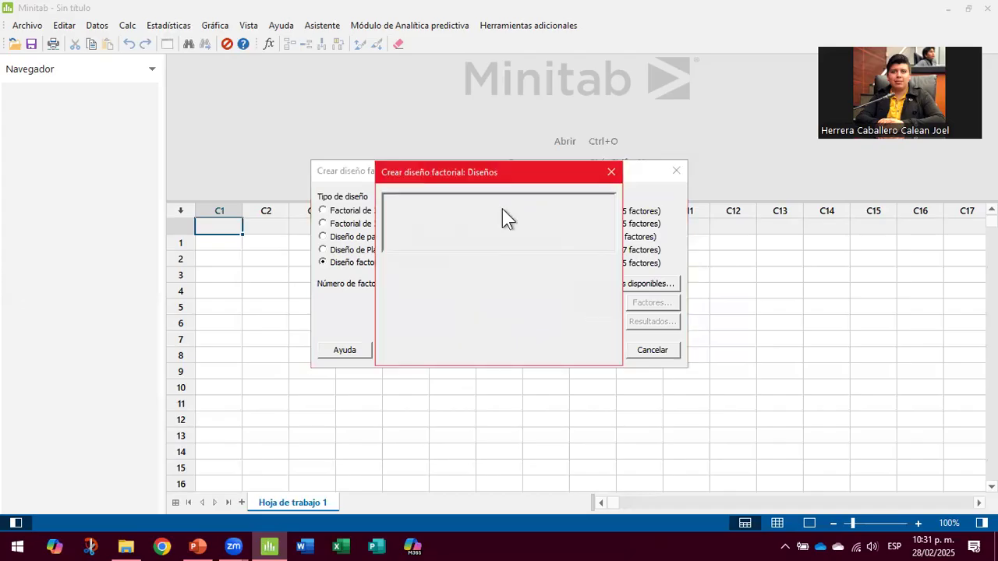
pyautogui.click(492, 219)
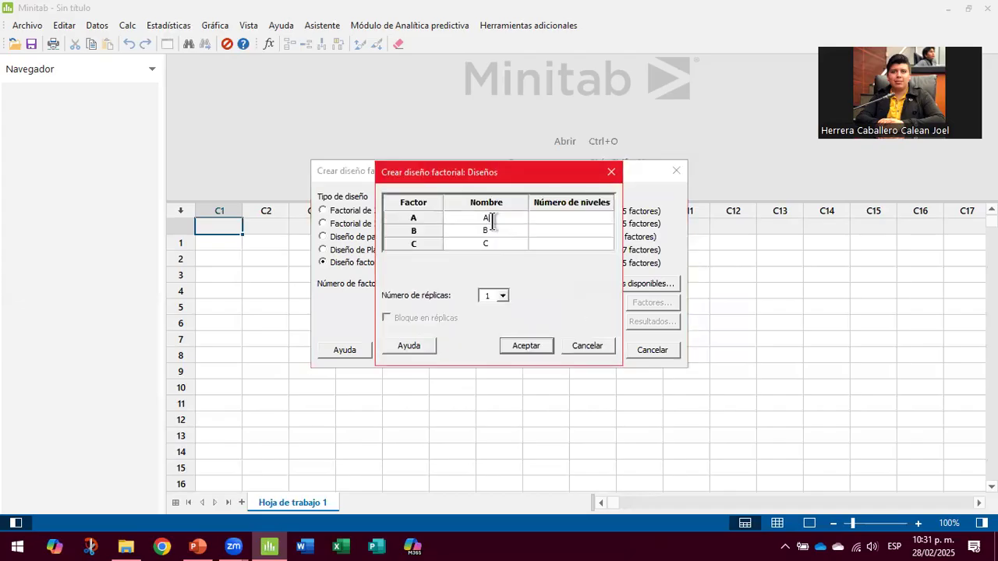
pyautogui.press('BackSpace')
pyautogui.write('MAceta')
pyautogui.press('BackSpace')
pyautogui.press('BackSpace')
pyautogui.press('BackSpace')
pyautogui.press('BackSpace')
pyautogui.press('BackSpace')
pyautogui.write('a')
pyautogui.write('cet')
pyautogui.write('acion')
pyautogui.press('Return')
# Step: Name factors B and C Temperatura and Tiempo
pyautogui.click(495, 230)
pyautogui.press('Up')
pyautogui.click(494, 230)
pyautogui.write('Tempe')
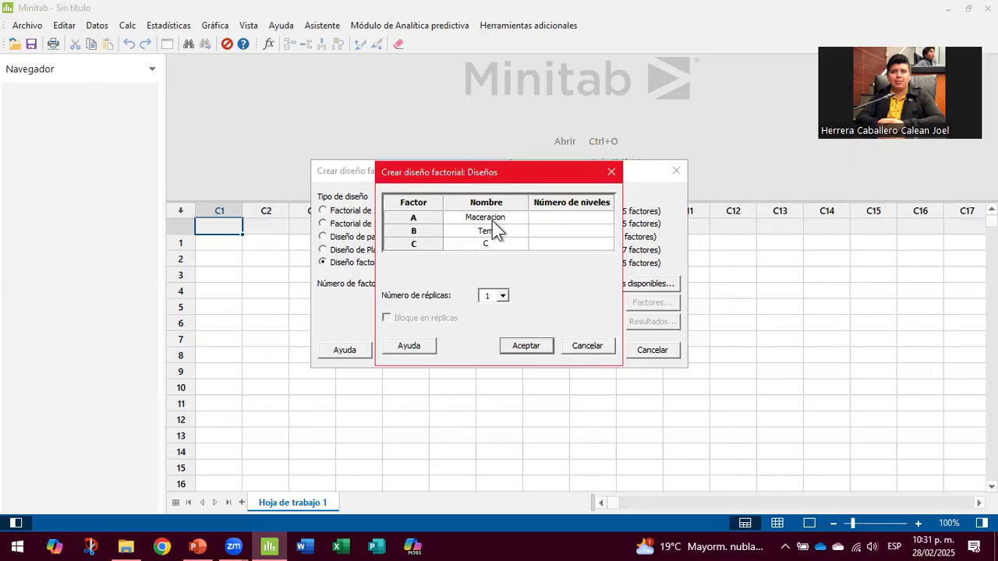
pyautogui.write('ratura')
pyautogui.press('Down')
pyautogui.write('Tiempo')
pyautogui.press('Return')
# Step: Give the factors 2, 2 and 3 levels and set 3 replicates
pyautogui.press('Tab')
pyautogui.press('Up')
pyautogui.press('Up')
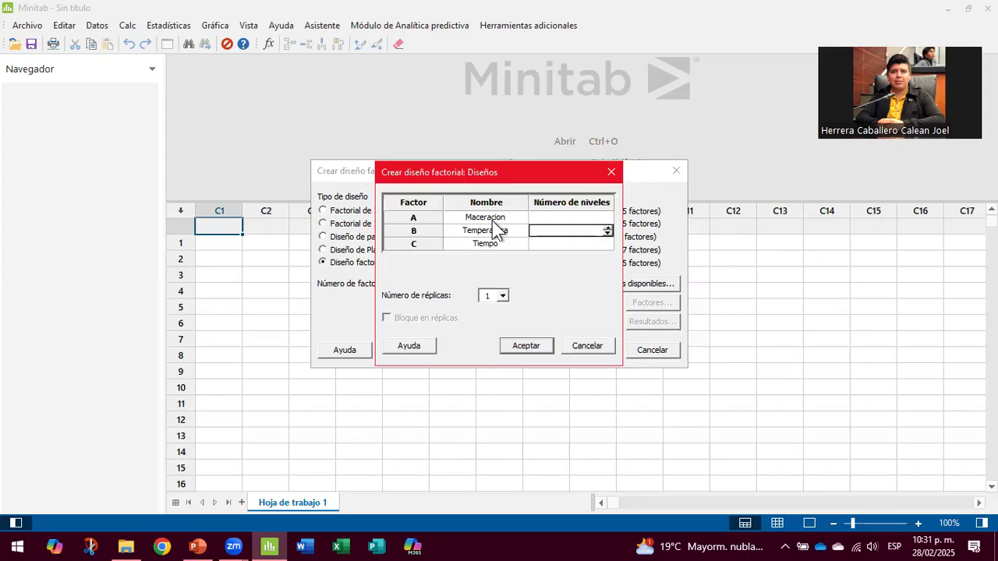
pyautogui.write('2')
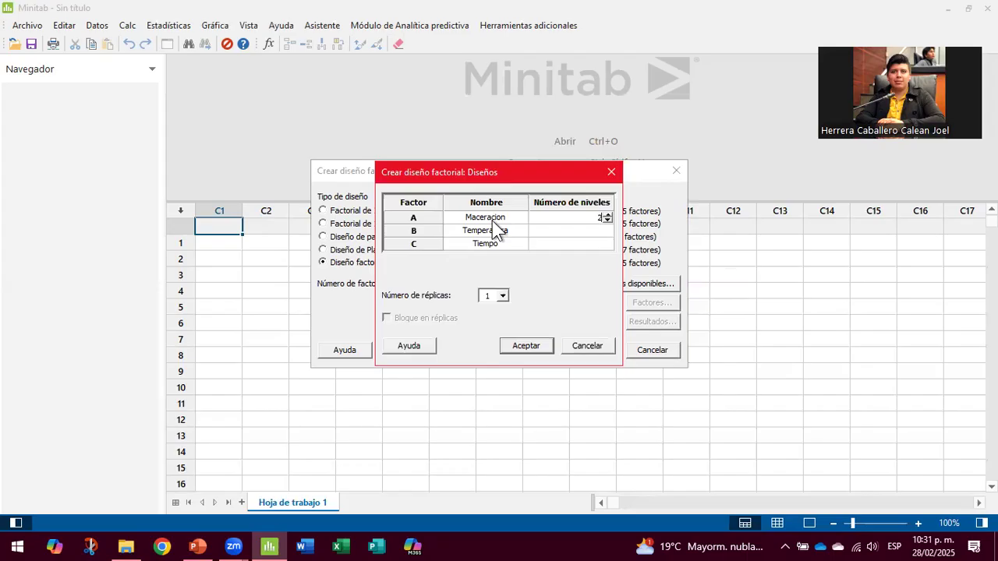
pyautogui.press('Down')
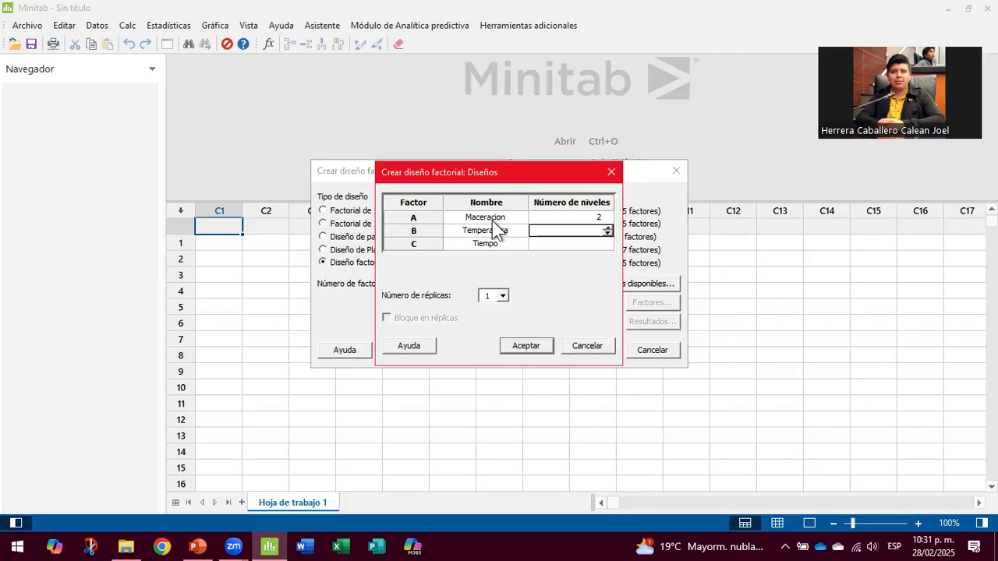
pyautogui.write('2')
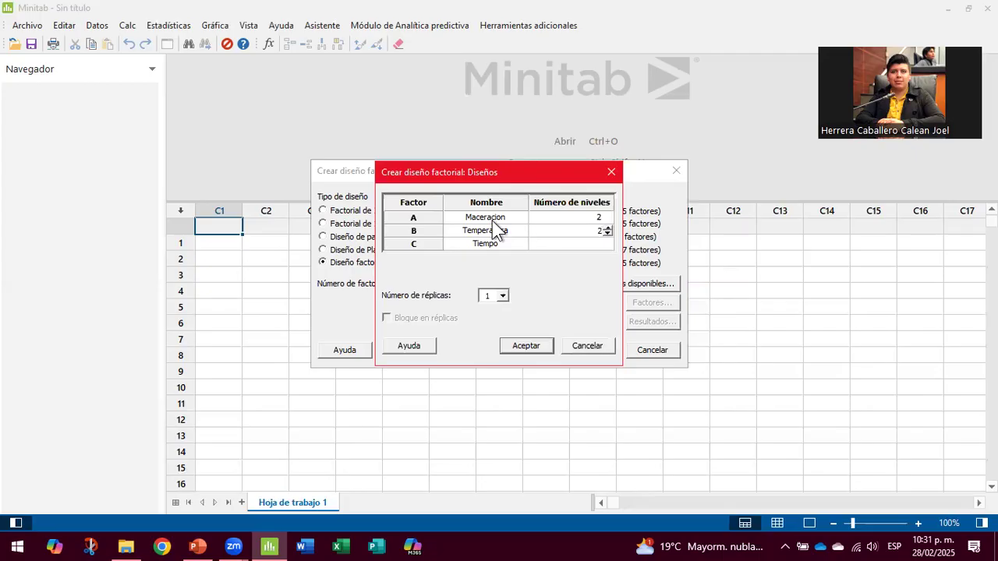
pyautogui.press('Return')
pyautogui.write('3')
pyautogui.press('Return')
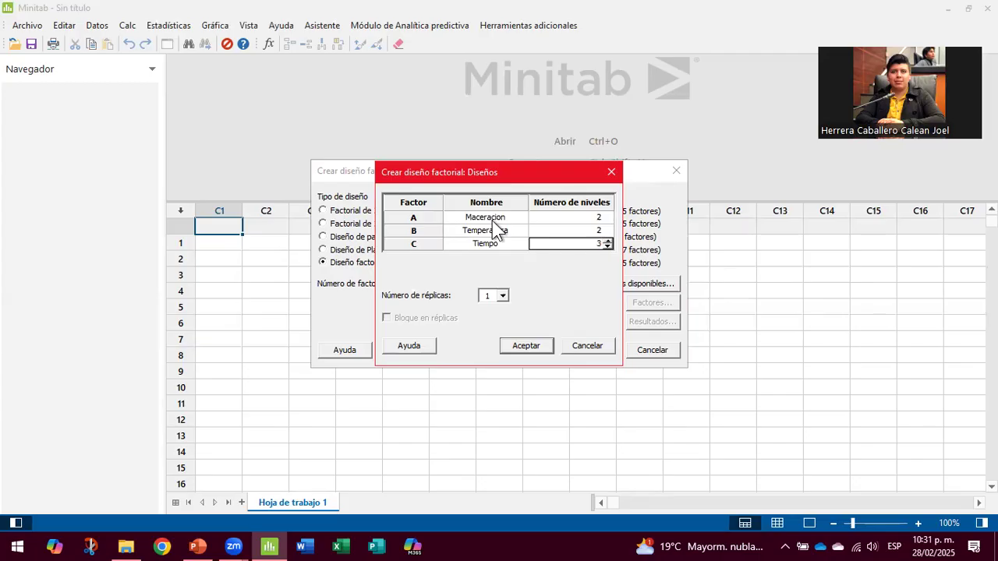
pyautogui.click(502, 297)
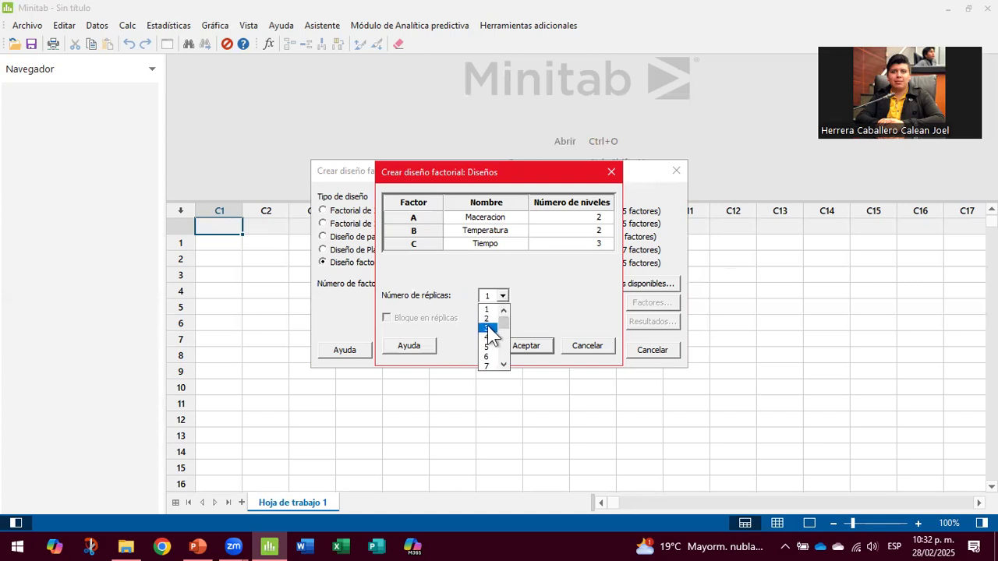
pyautogui.click(488, 327)
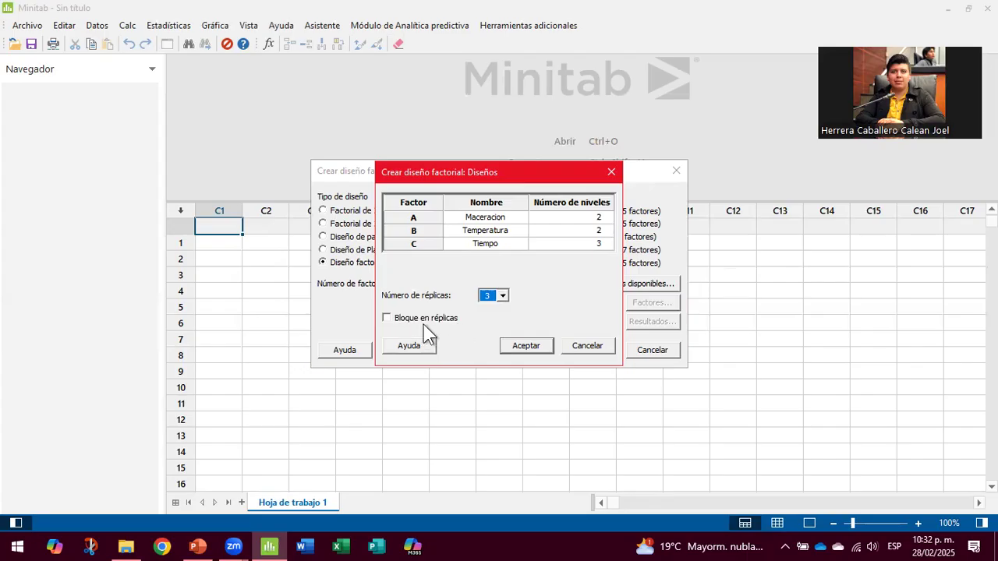
pyautogui.click(527, 349)
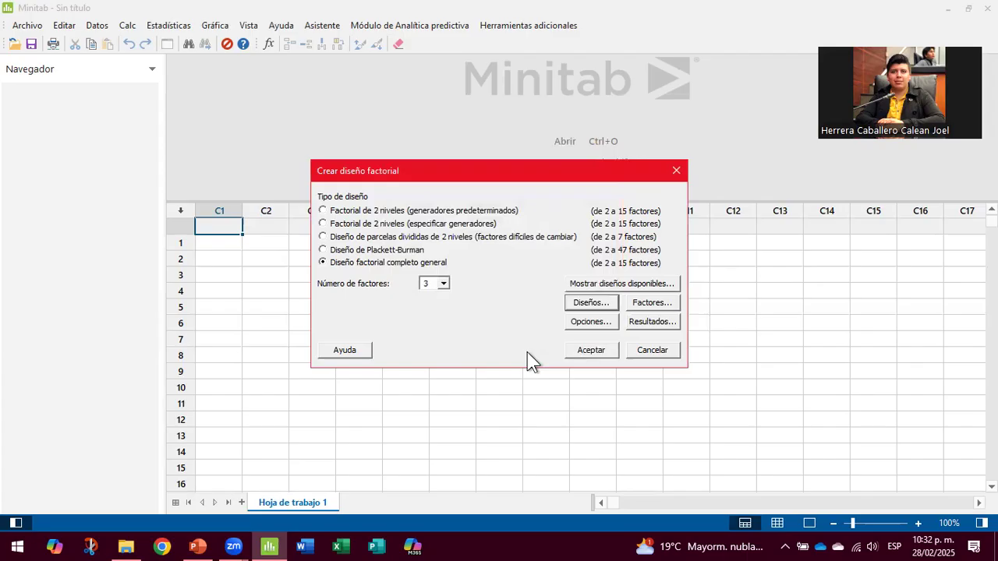
# Step: Make Maceracion a text factor with levels sin and con
pyautogui.click(652, 302)
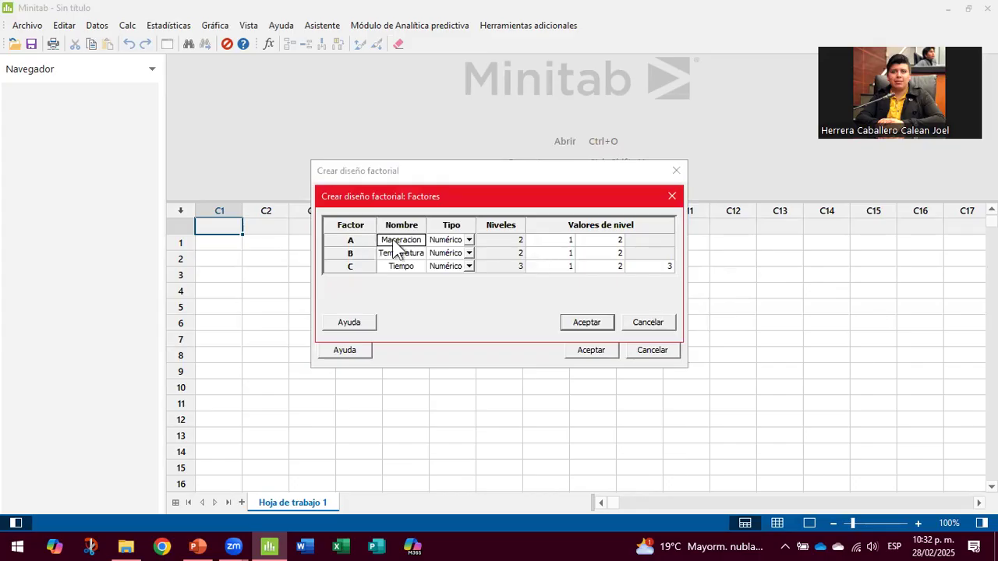
pyautogui.click(467, 241)
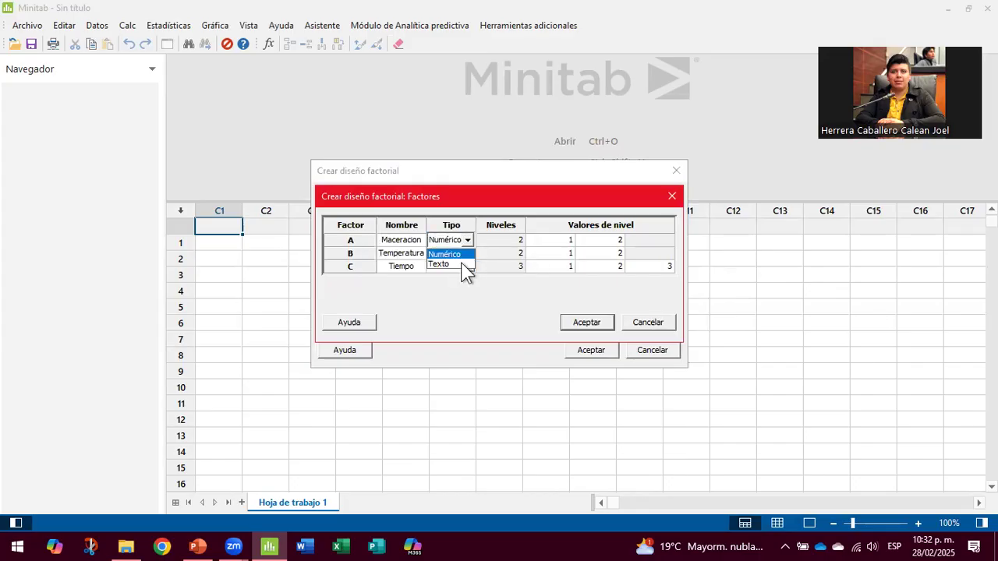
pyautogui.click(460, 265)
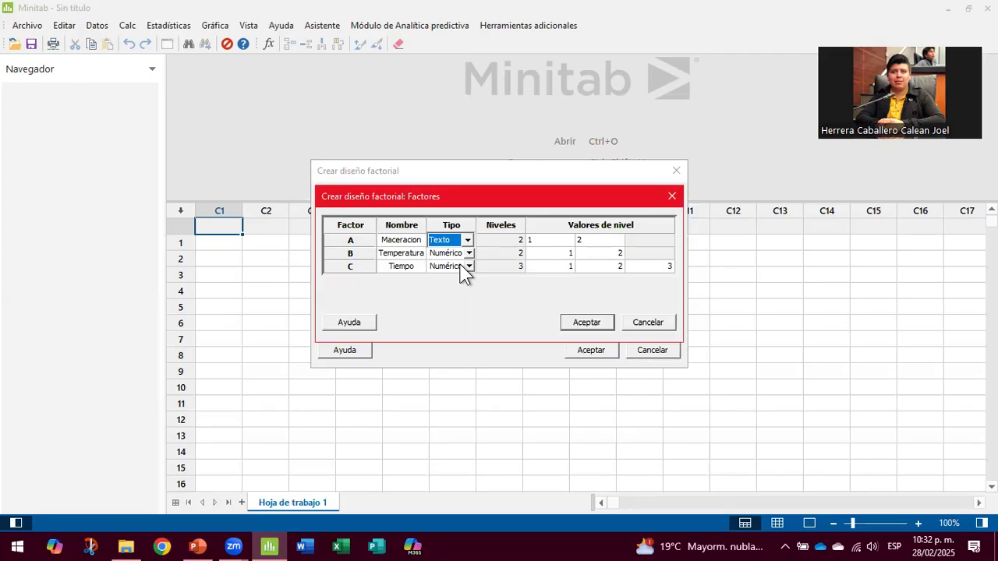
pyautogui.click(538, 240)
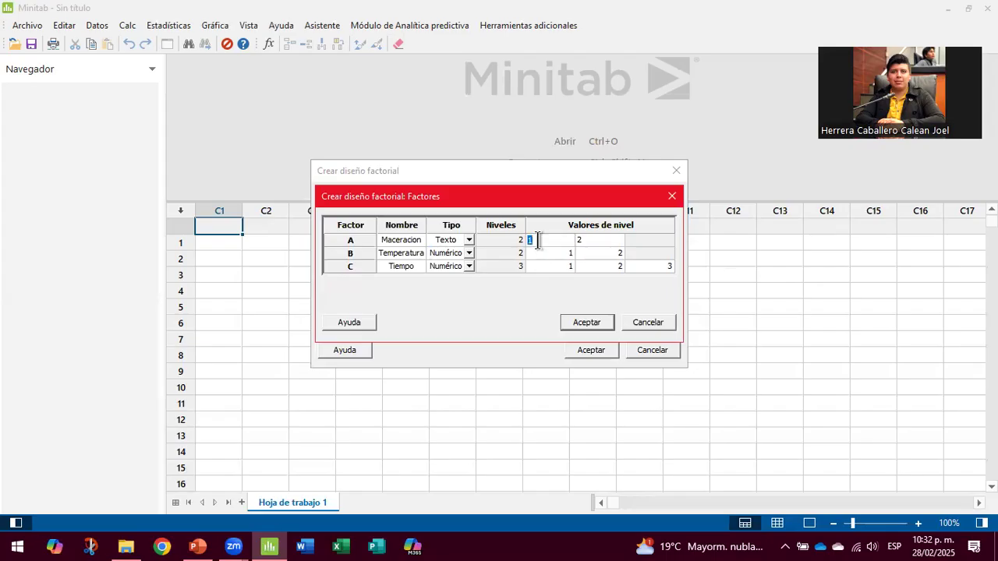
pyautogui.write('sin')
pyautogui.press('Tab')
pyautogui.write('con')
pyautogui.press('Tab')
# Step: Set Temperatura levels to 40 and 60 and Tiempo levels to 10, 20 and 30
pyautogui.write('40')
pyautogui.press('Tab')
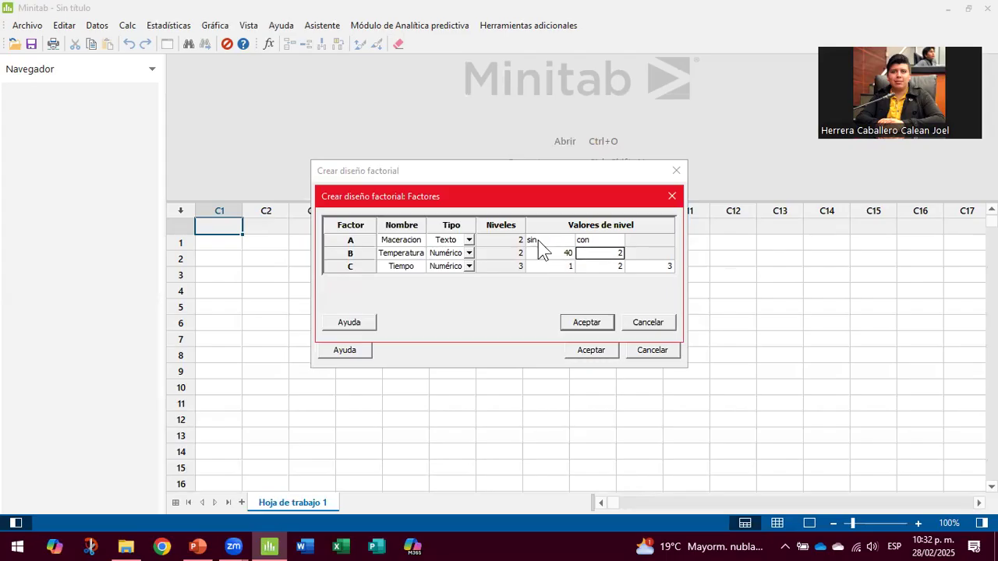
pyautogui.write('60')
pyautogui.press('Down')
pyautogui.press('Left')
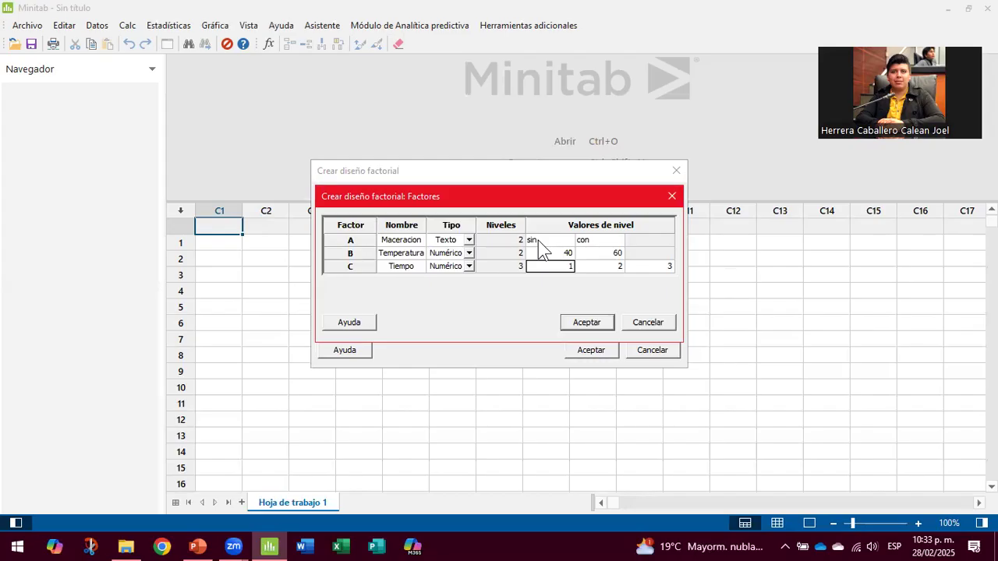
pyautogui.write('10')
pyautogui.press('Tab')
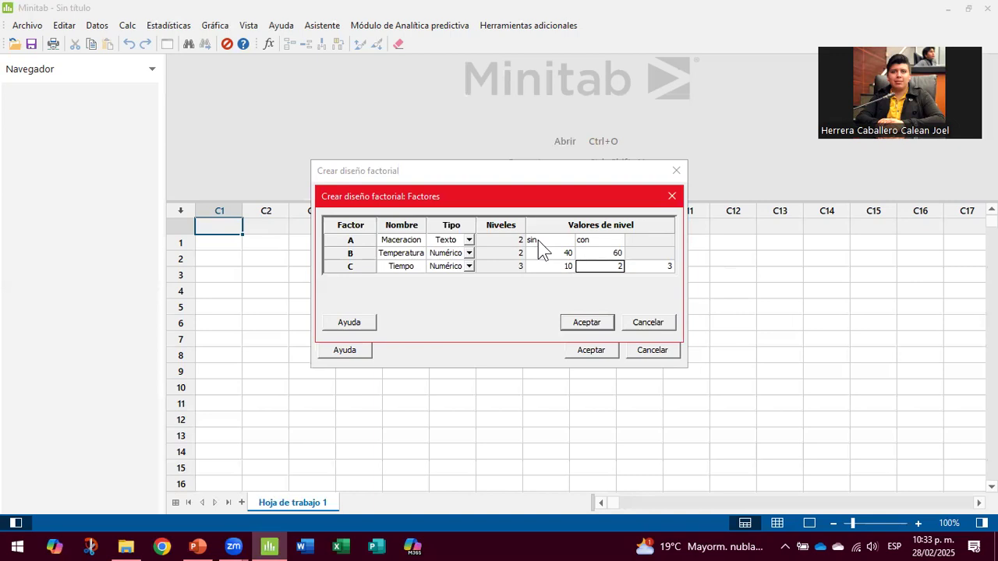
pyautogui.write('20')
pyautogui.press('Tab')
pyautogui.write('0')
pyautogui.press('Return')
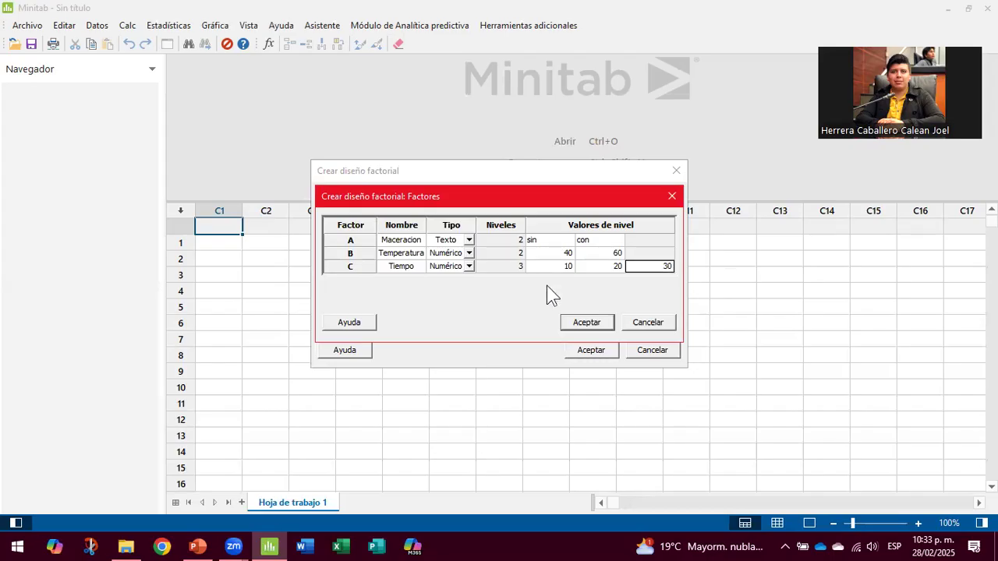
pyautogui.click(597, 324)
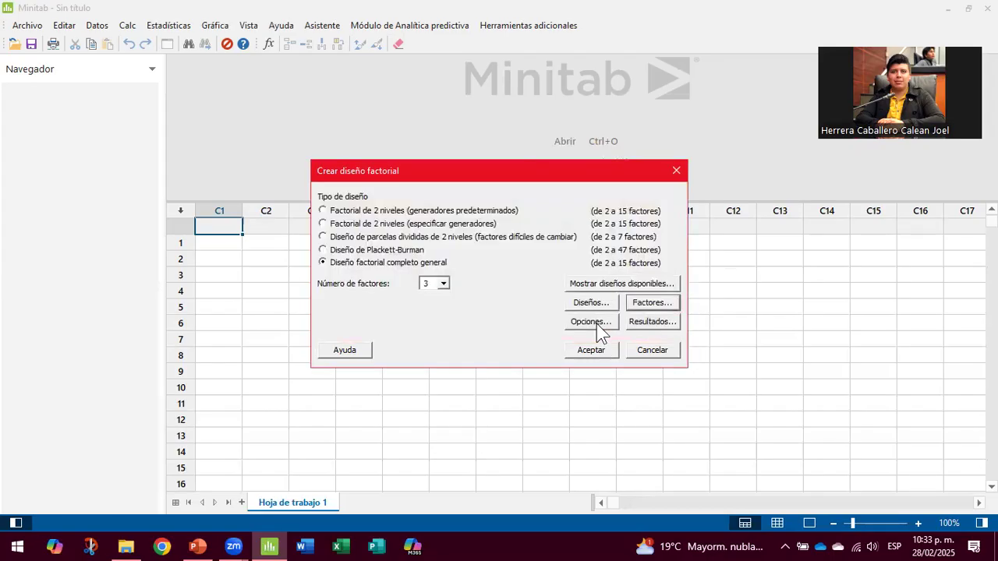
# Step: Turn off randomization of the run order in the design options
pyautogui.click(590, 323)
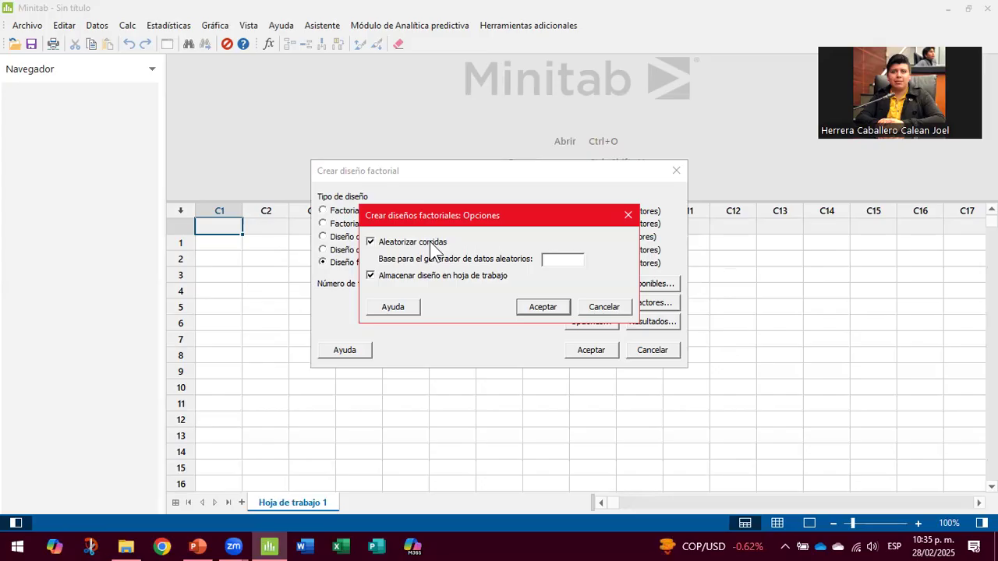
pyautogui.click(371, 243)
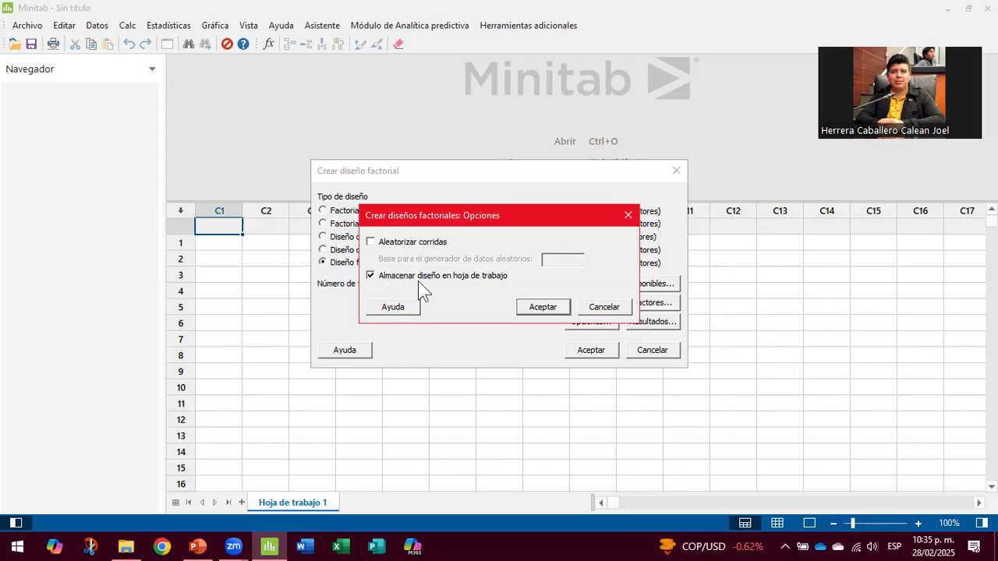
pyautogui.click(556, 309)
# Step: Print the summary and design table and generate the design in the worksheet
pyautogui.click(650, 323)
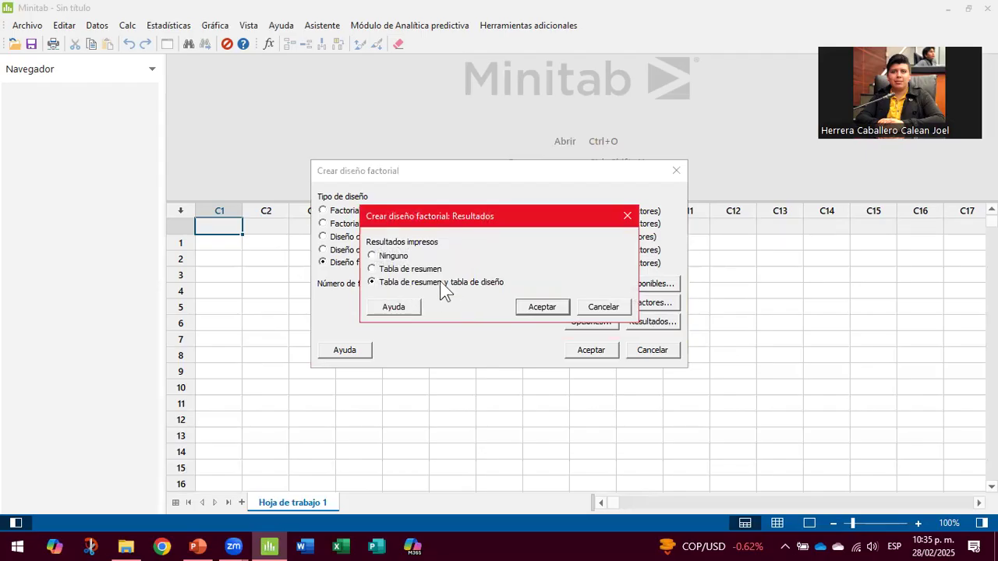
pyautogui.click(552, 307)
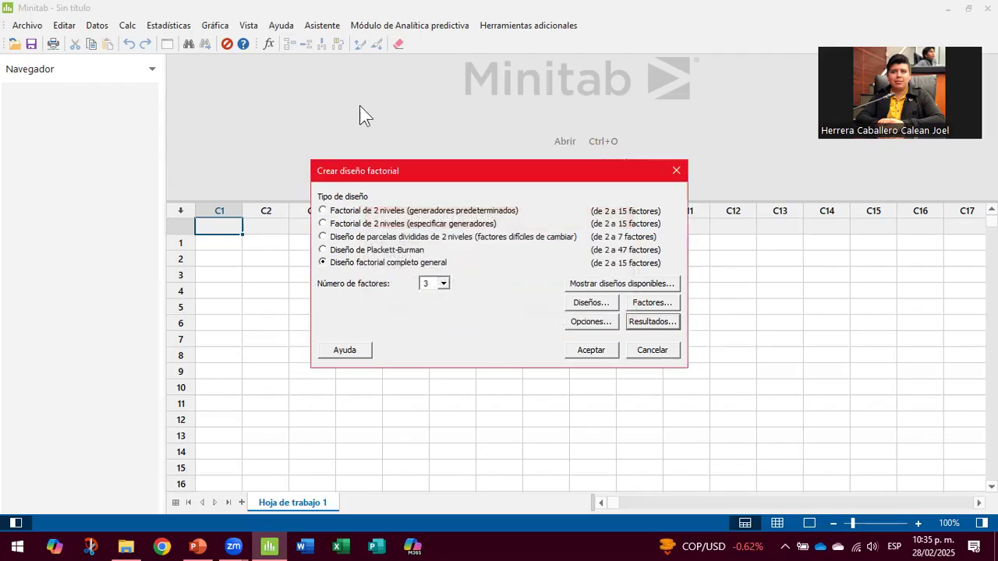
pyautogui.click(612, 349)
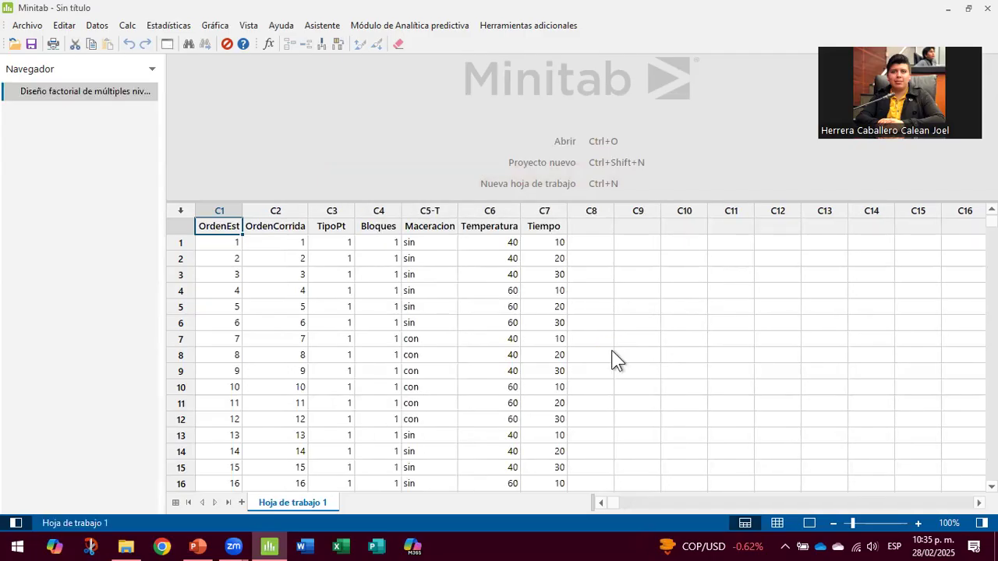
pyautogui.click(216, 244)
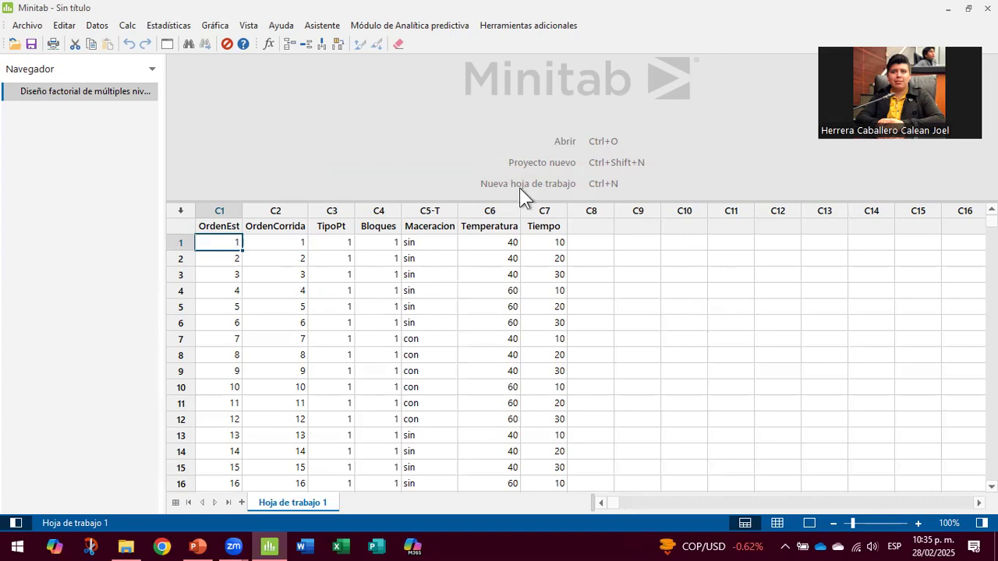
pyautogui.scroll(-4, 701, 278)
pyautogui.scroll(-7, 701, 278)
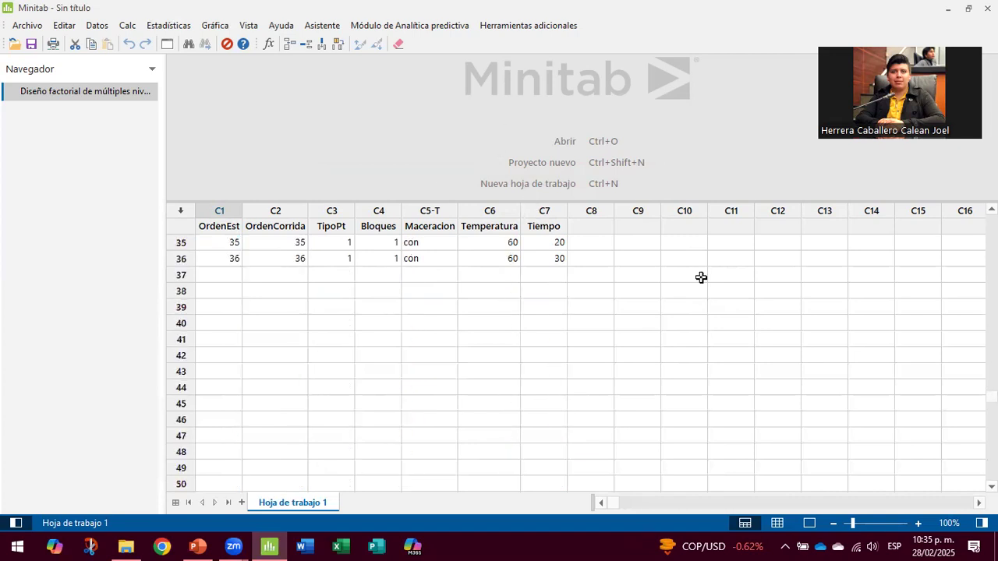
pyautogui.scroll(11, 701, 278)
pyautogui.click(491, 158)
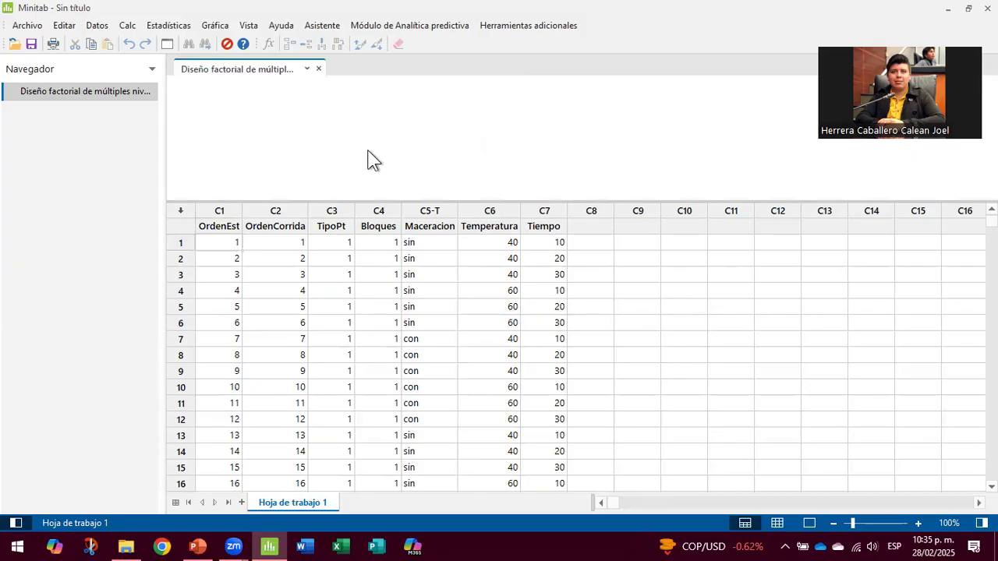
# Step: Expand the output pane to show the full 36-run design summary, then select C8's name cell
pyautogui.moveTo(393, 201); pyautogui.dragTo(405, 255)
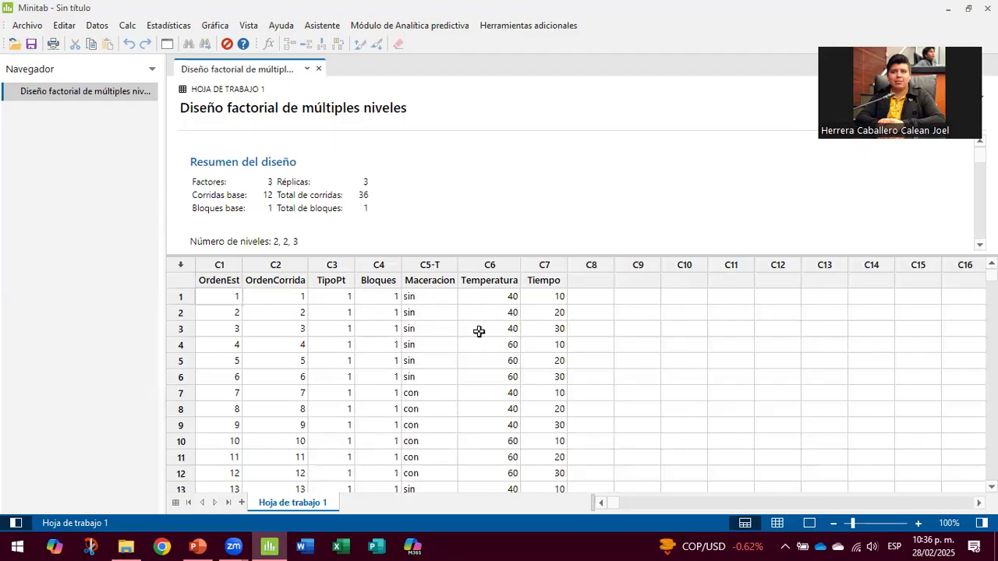
pyautogui.click(597, 281)
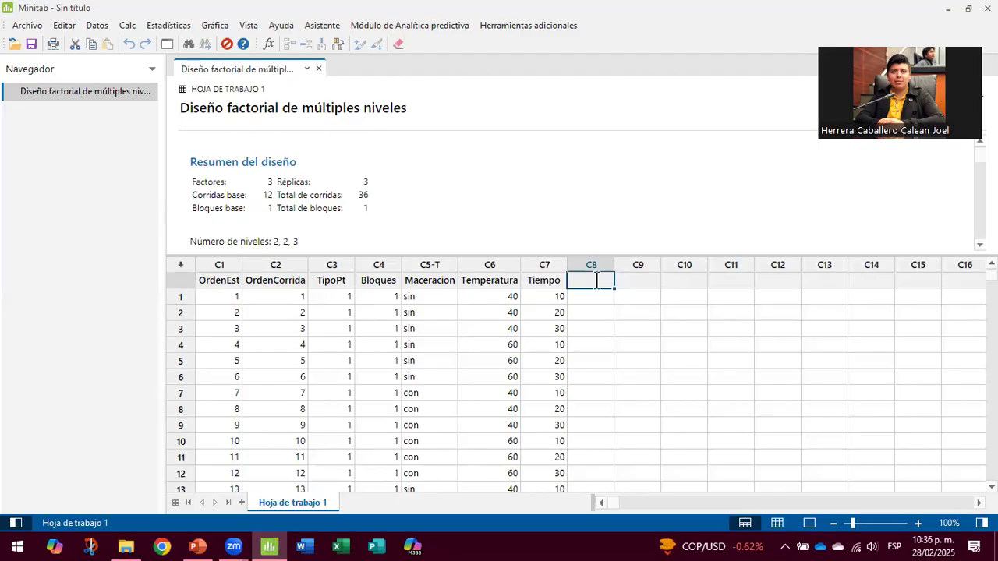
# Step: Title columns C8, C9 and C10 'Rendimiento (%)', 'mg Caroteno' and 'Color'
pyautogui.doubleClick(598, 280)
pyautogui.write('Rendimiento (%)')
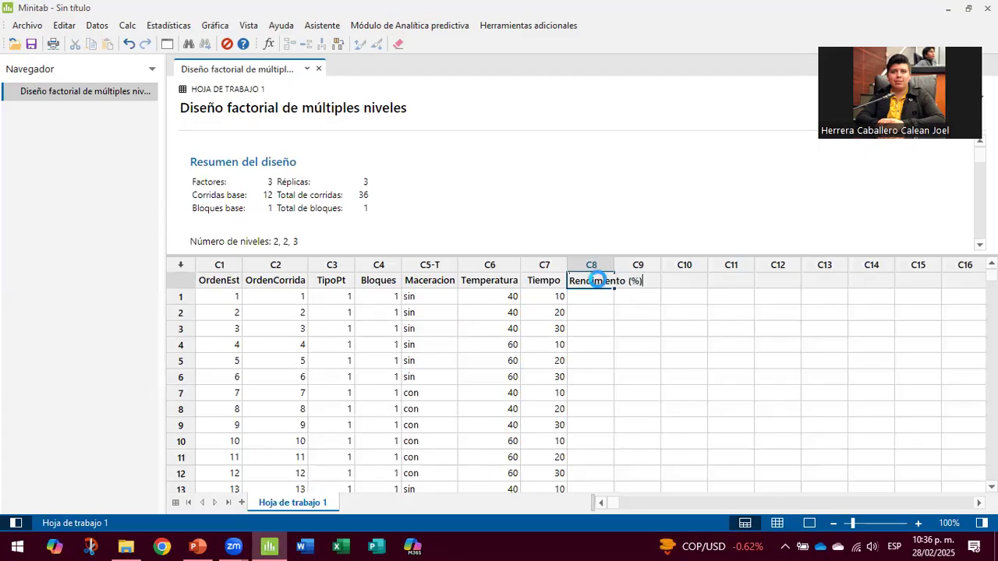
pyautogui.press('Return')
pyautogui.press('Tab')
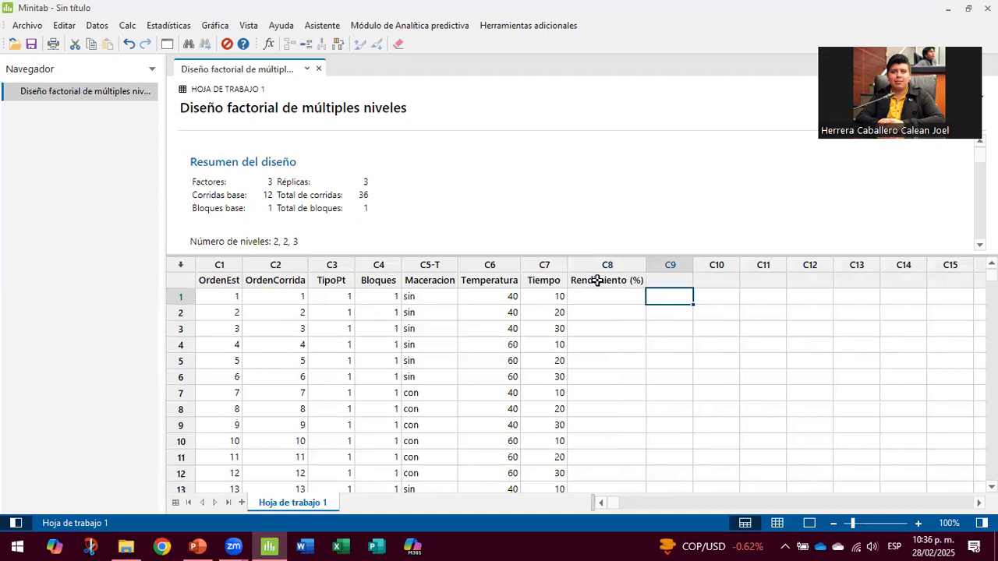
pyautogui.press('Up')
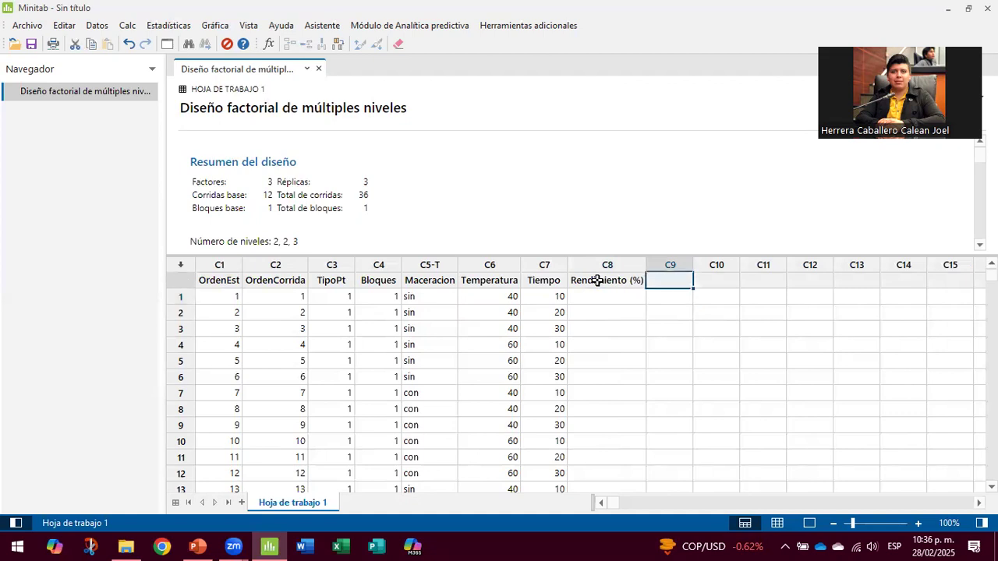
pyautogui.write('mg Caroteno')
pyautogui.press('Return')
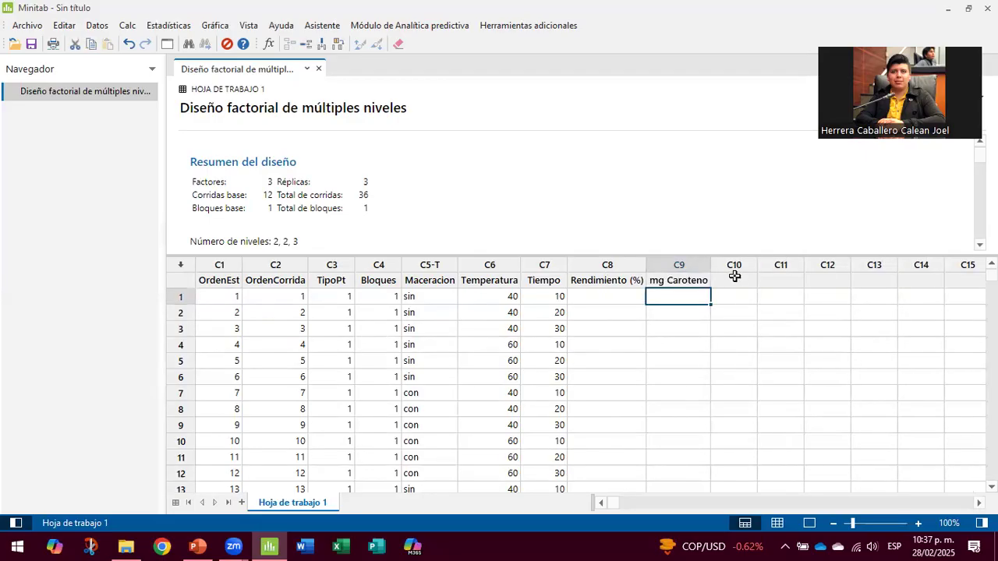
pyautogui.click(735, 279)
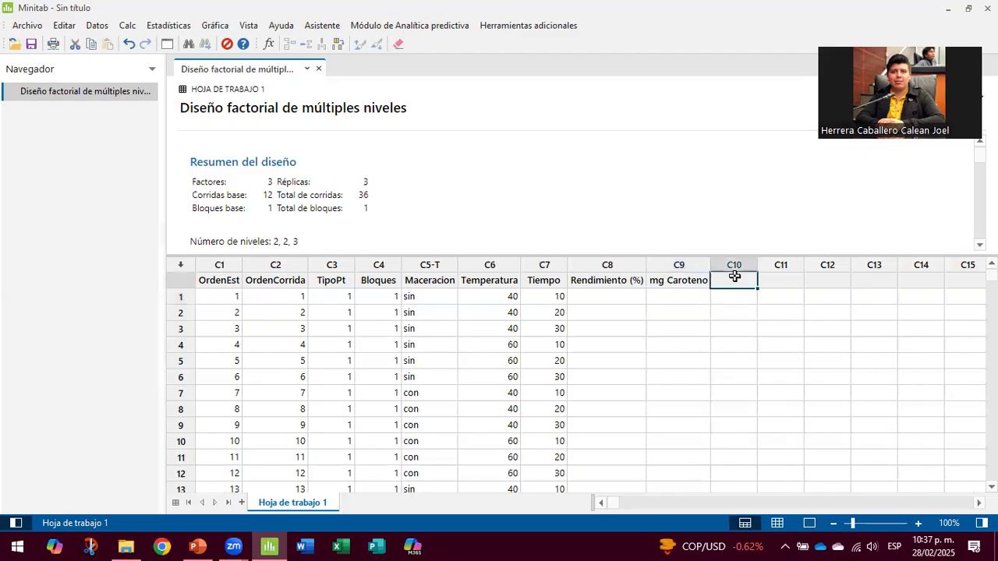
pyautogui.write('Color')
pyautogui.press('Return')
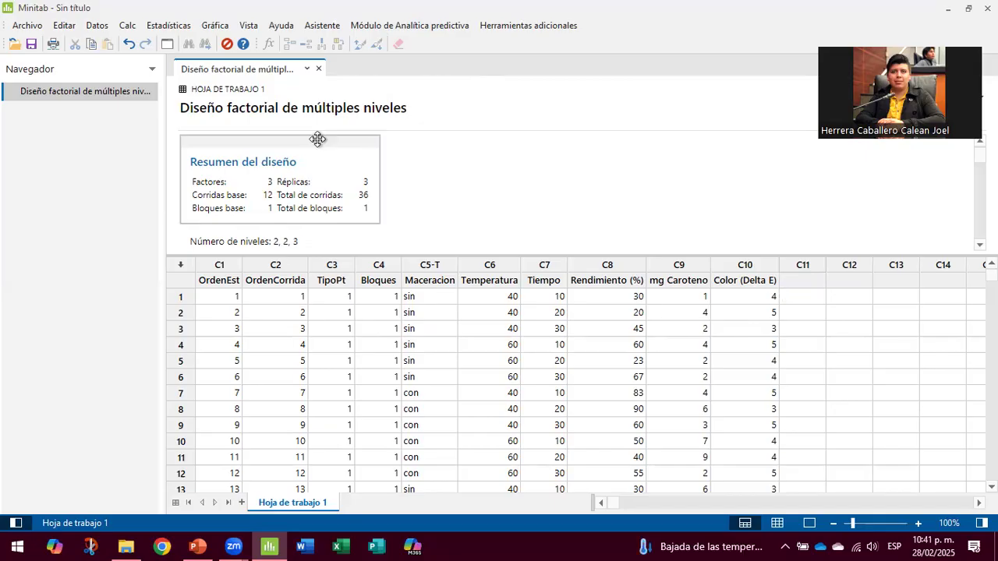
# Step: Open Analizar diseño factorial via Estadísticas > DOE > Factorial and move the dialog up-left
pyautogui.click(175, 29)
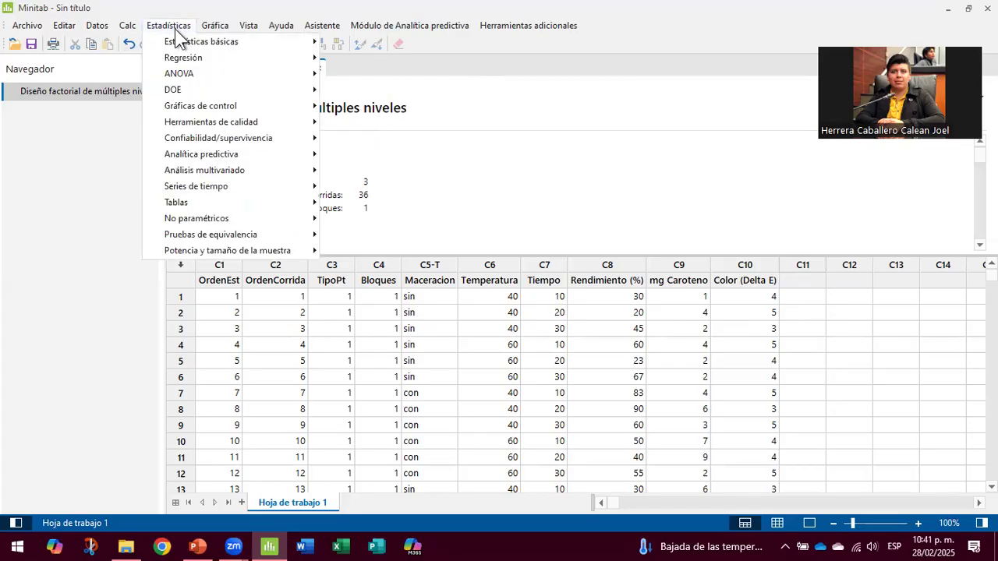
pyautogui.moveTo(186, 90)
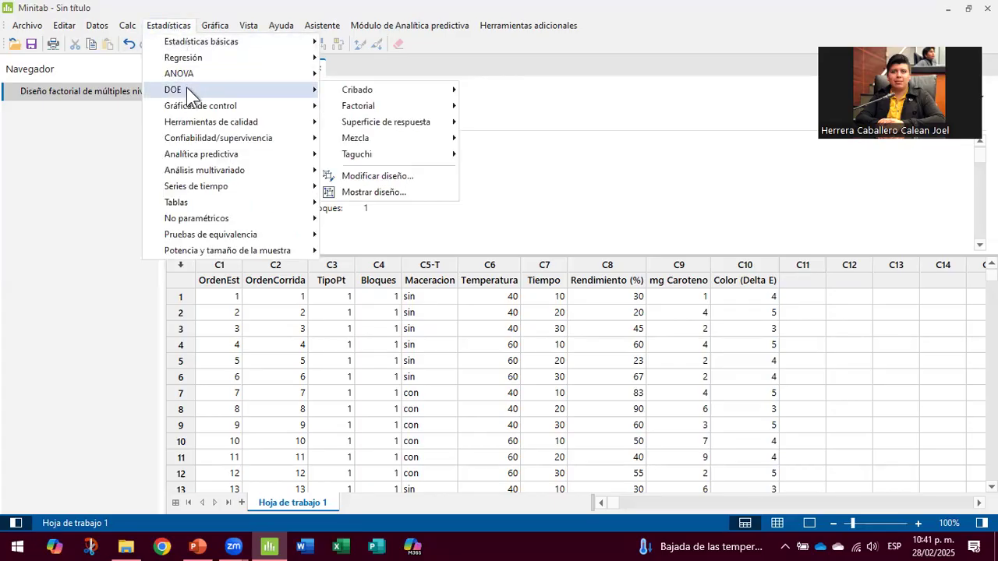
pyautogui.moveTo(367, 108)
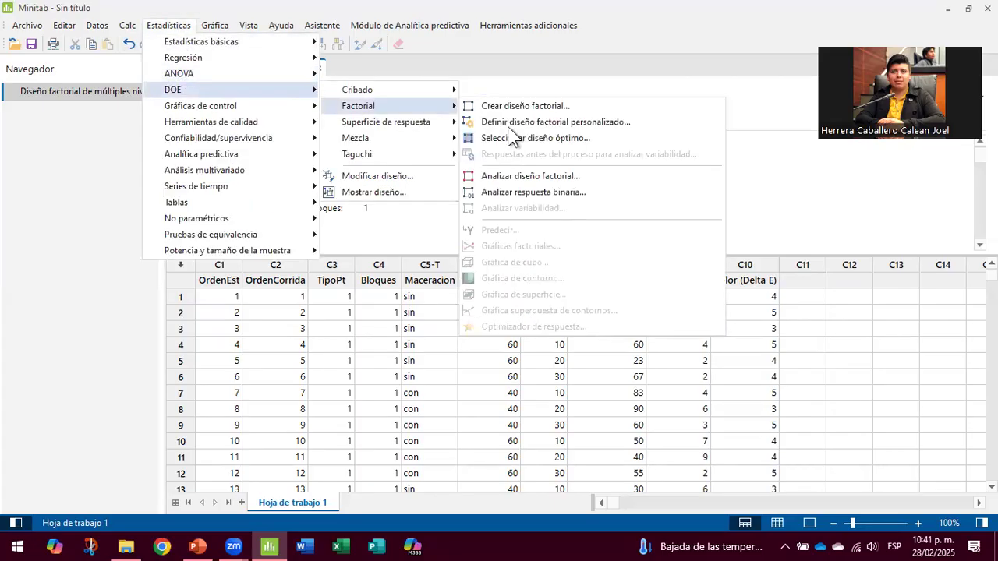
pyautogui.click(567, 173)
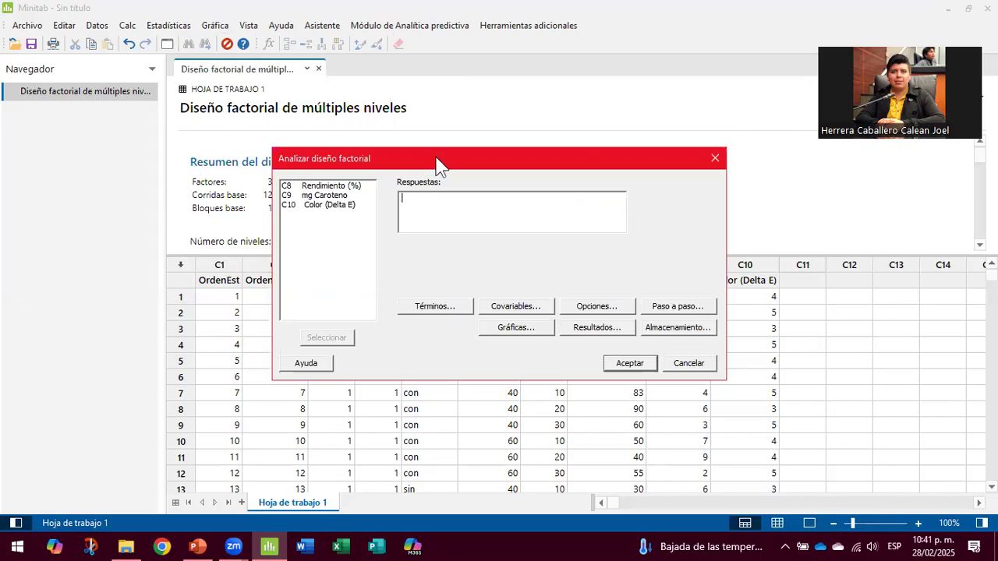
pyautogui.moveTo(438, 165); pyautogui.dragTo(270, 109)
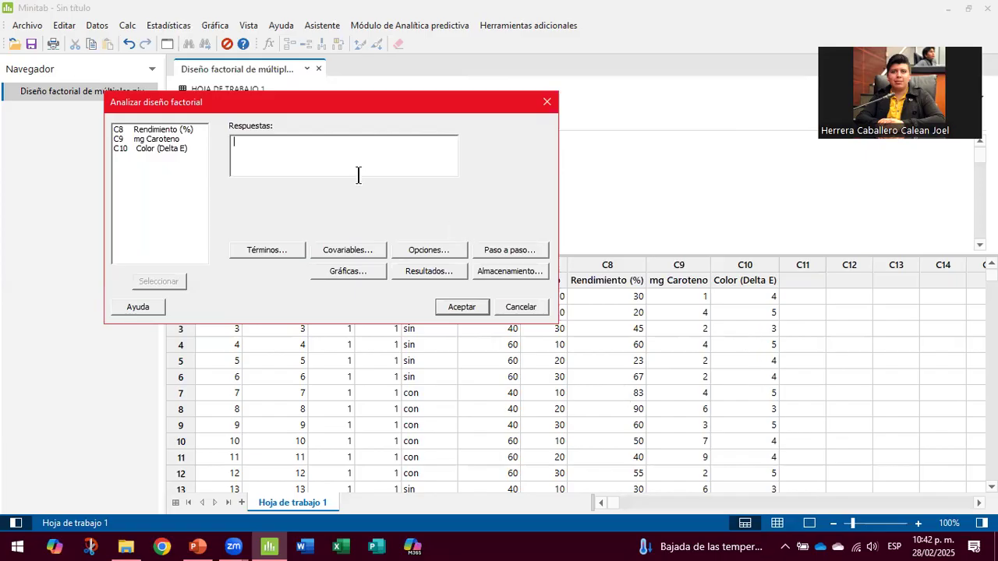
# Step: Add Rendimiento (%), mg Caroteno and Color (Delta E) as responses and review the order-3 terms
pyautogui.click(162, 131)
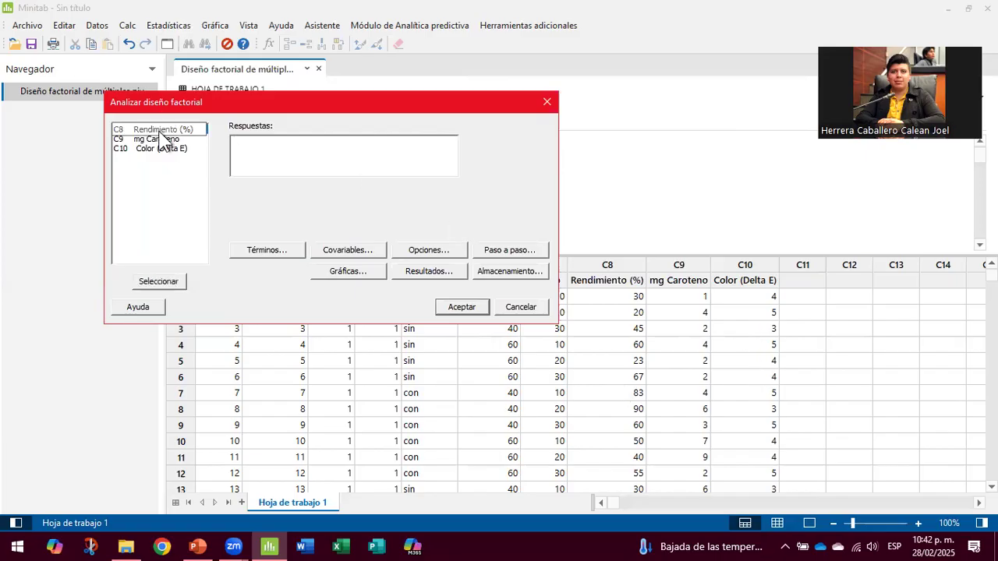
pyautogui.click(178, 281)
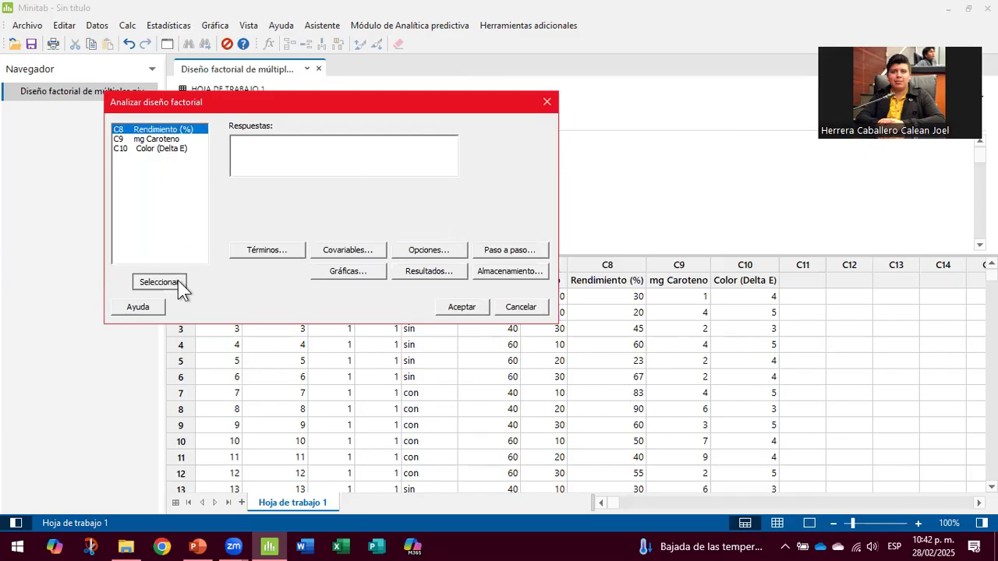
pyautogui.click(138, 140)
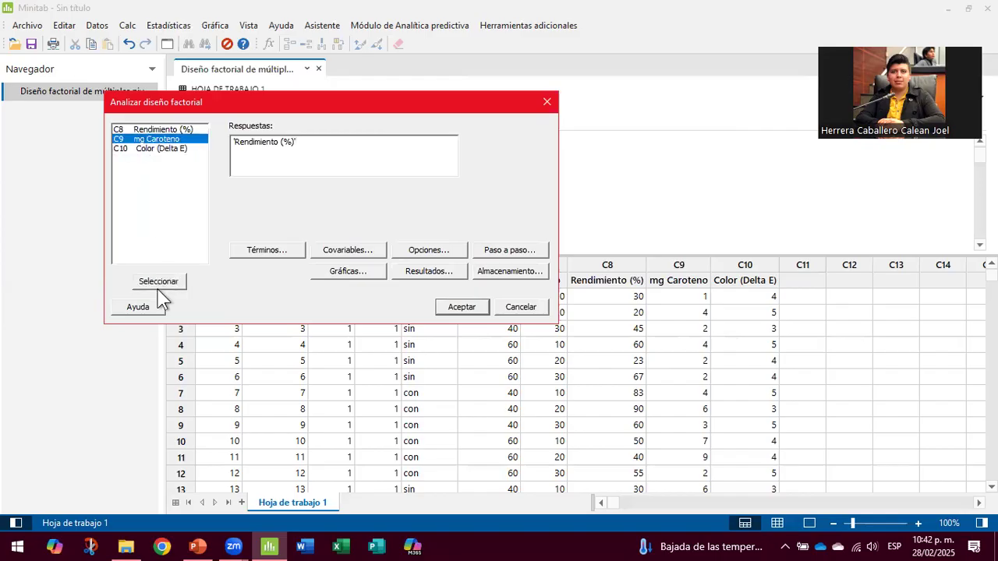
pyautogui.click(165, 282)
pyautogui.click(151, 147)
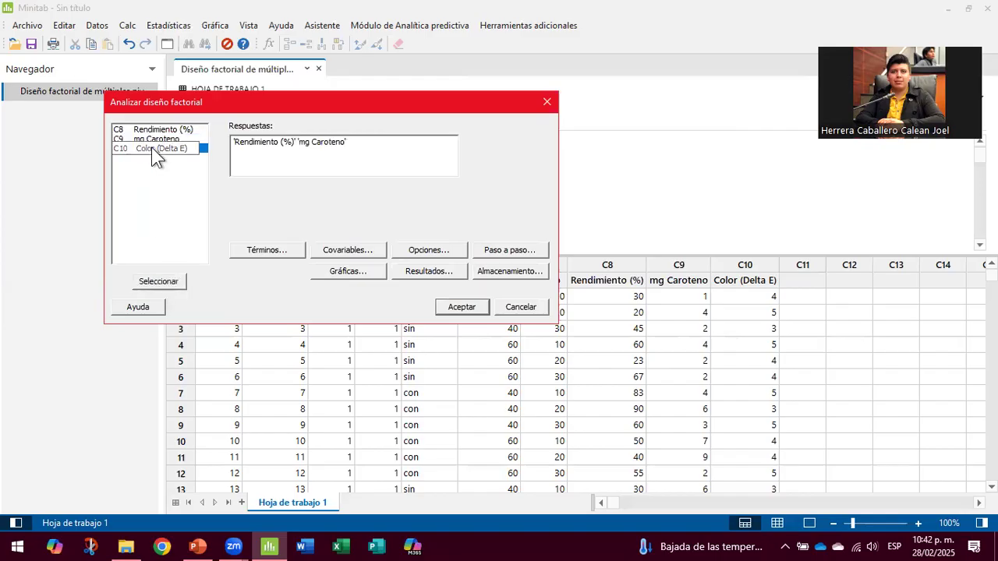
pyautogui.click(156, 285)
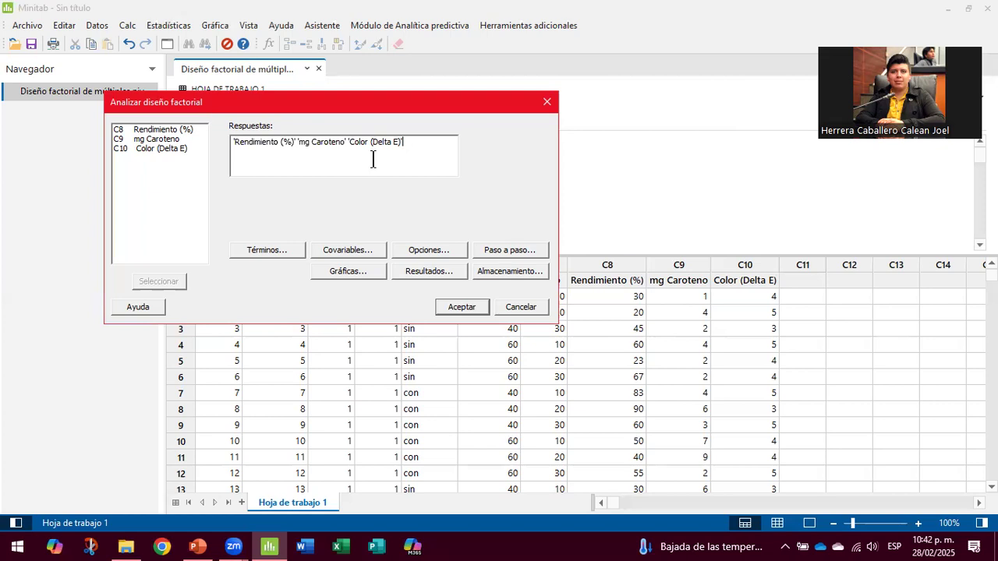
pyautogui.click(292, 257)
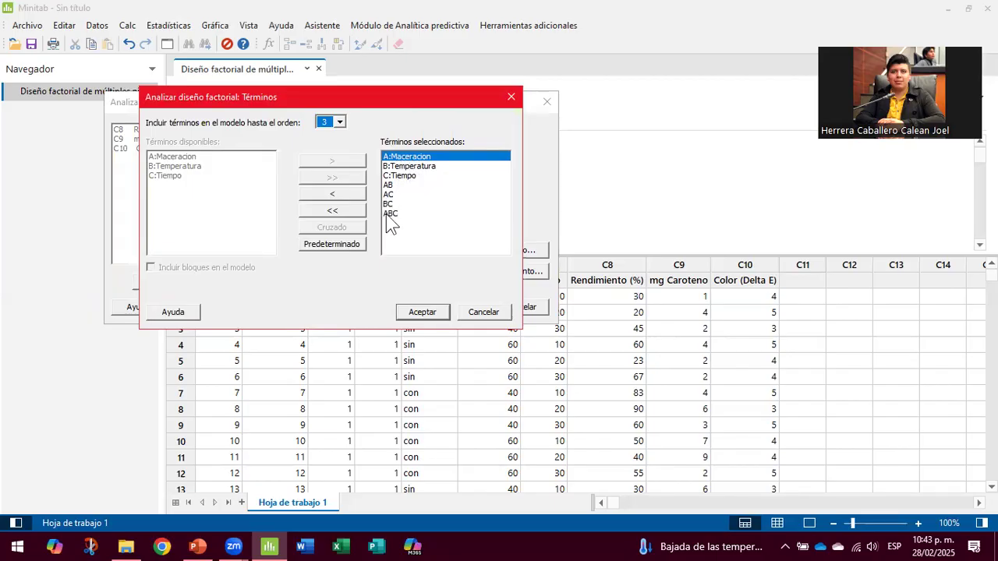
# Step: Accept the full ABC model, keep default covariates and options, and use stepwise method Ninguno
pyautogui.click(422, 312)
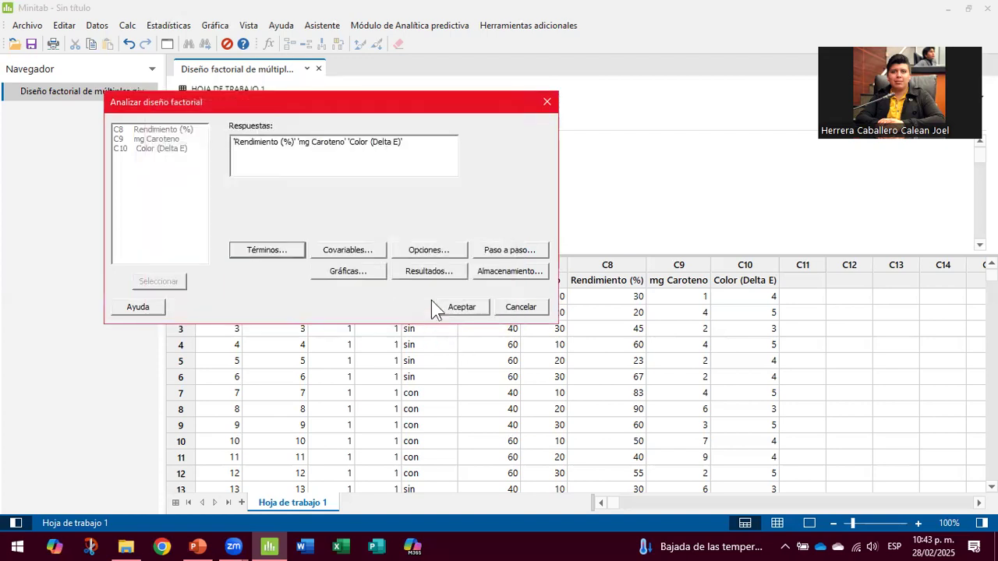
pyautogui.click(363, 251)
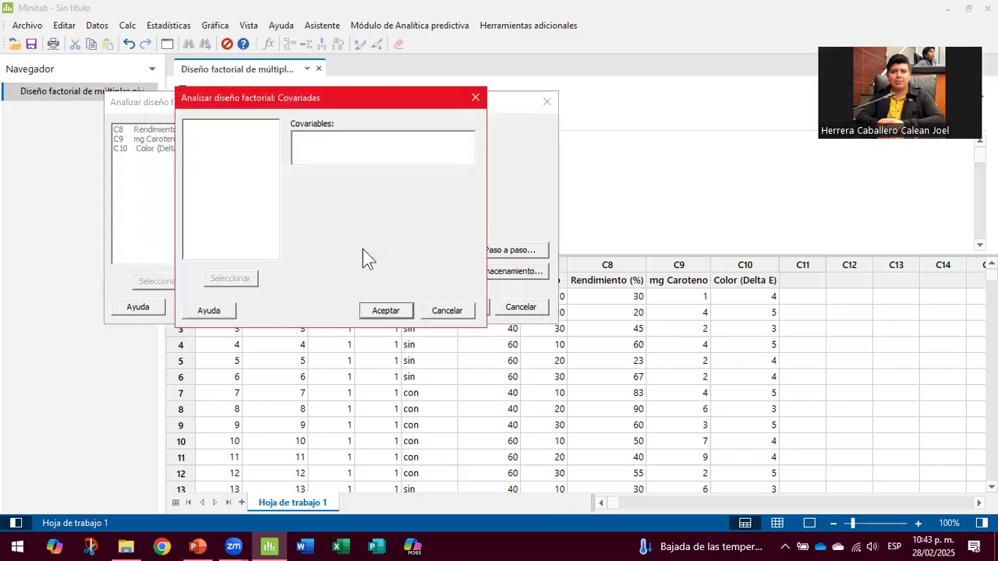
pyautogui.click(476, 97)
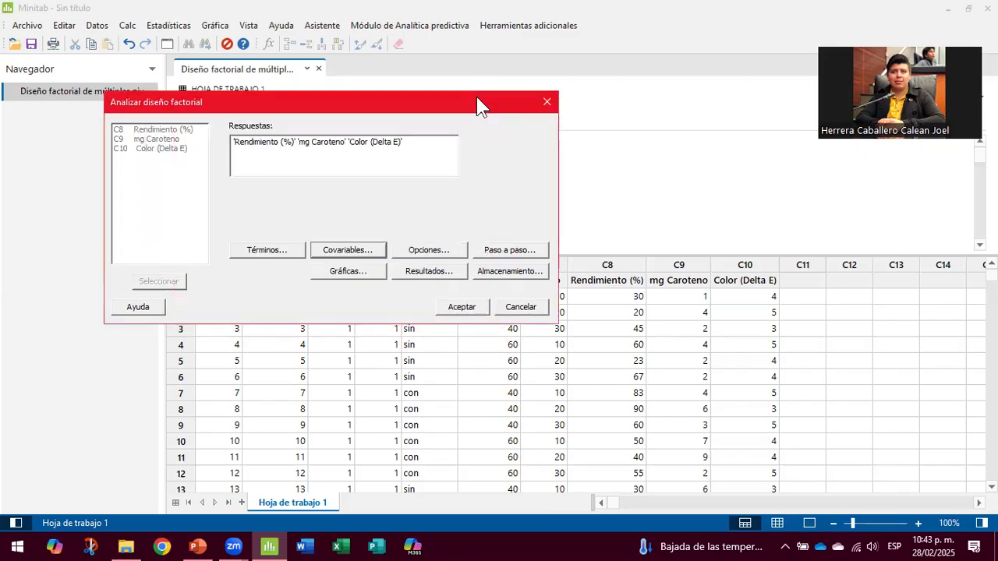
pyautogui.click(443, 245)
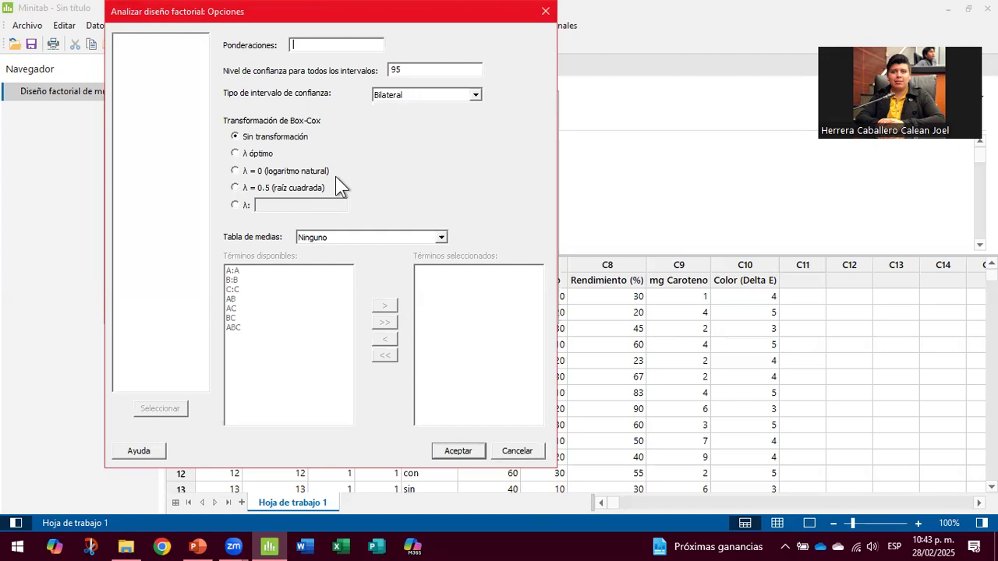
pyautogui.click(458, 451)
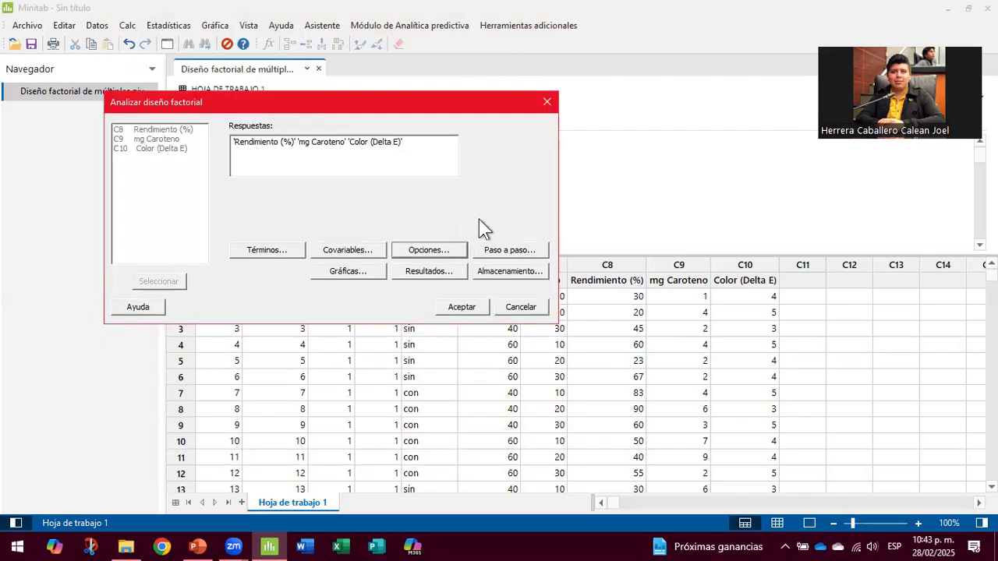
pyautogui.click(500, 249)
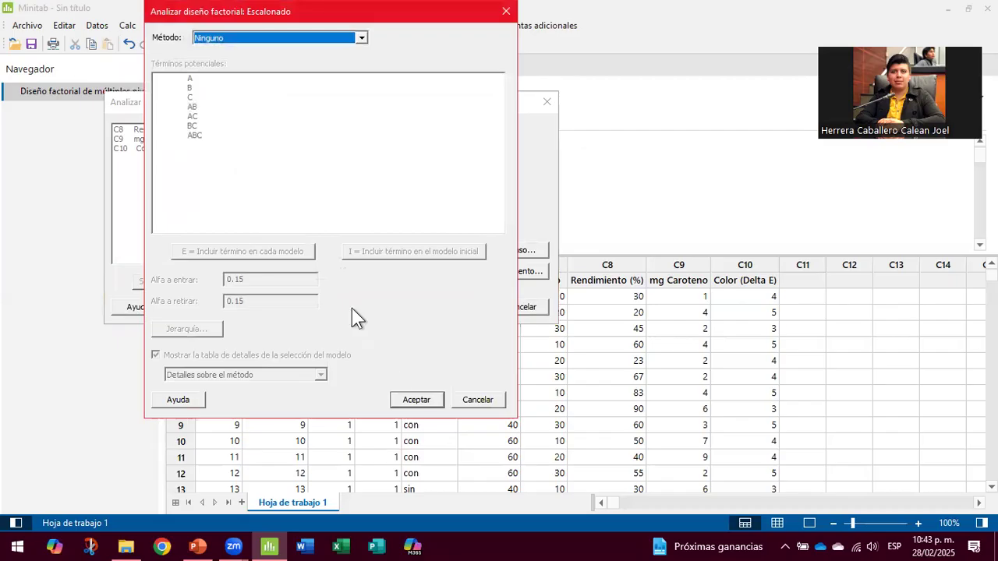
pyautogui.click(430, 404)
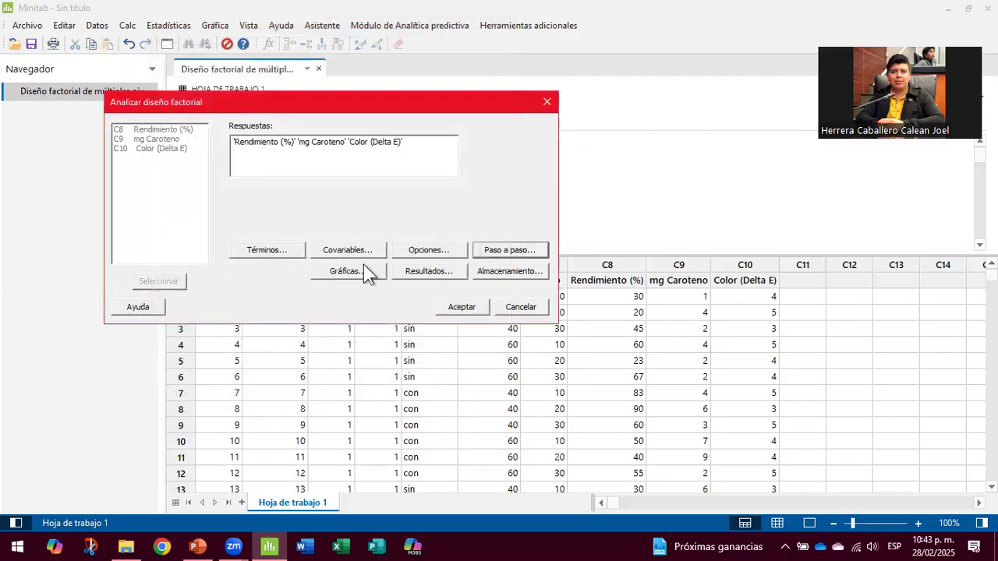
# Step: Limit the Pareto chart to model terms and switch residual plots to Cuatro en uno
pyautogui.click(344, 272)
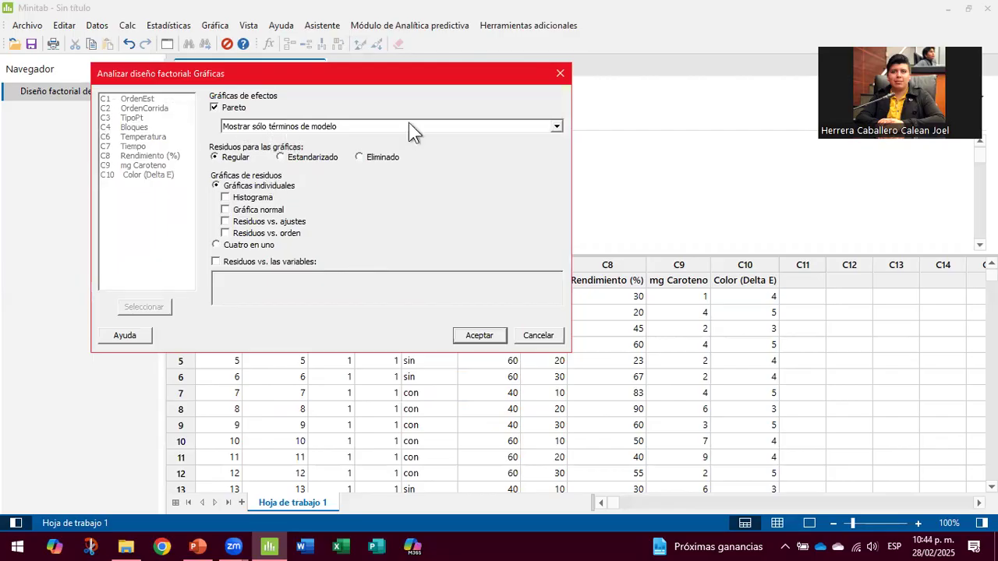
pyautogui.click(559, 126)
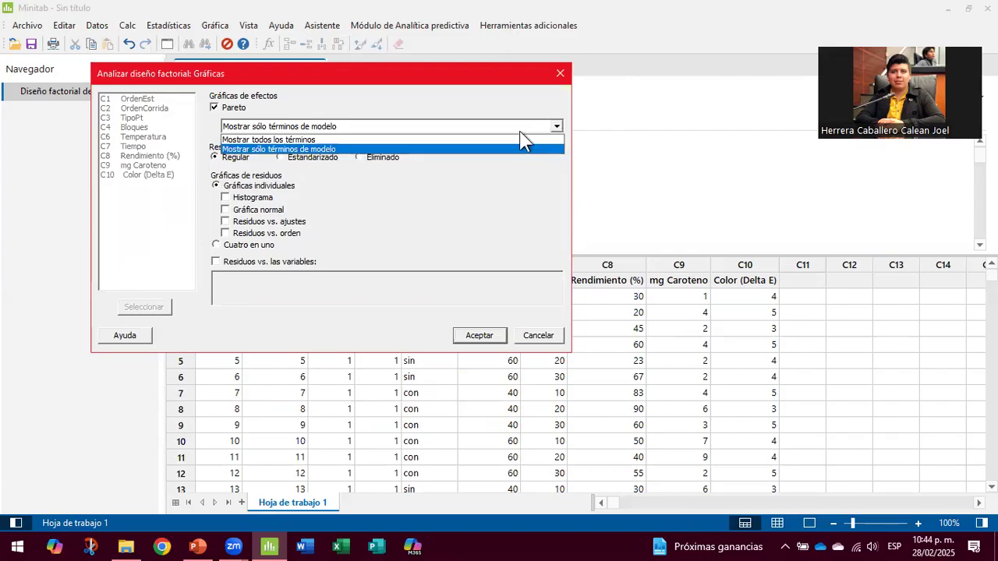
pyautogui.click(482, 149)
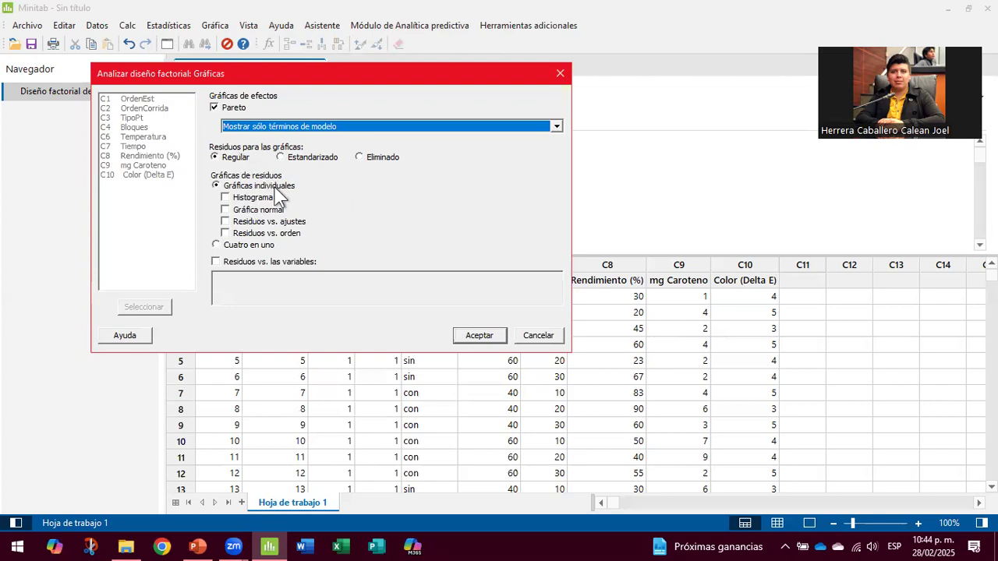
pyautogui.click(216, 245)
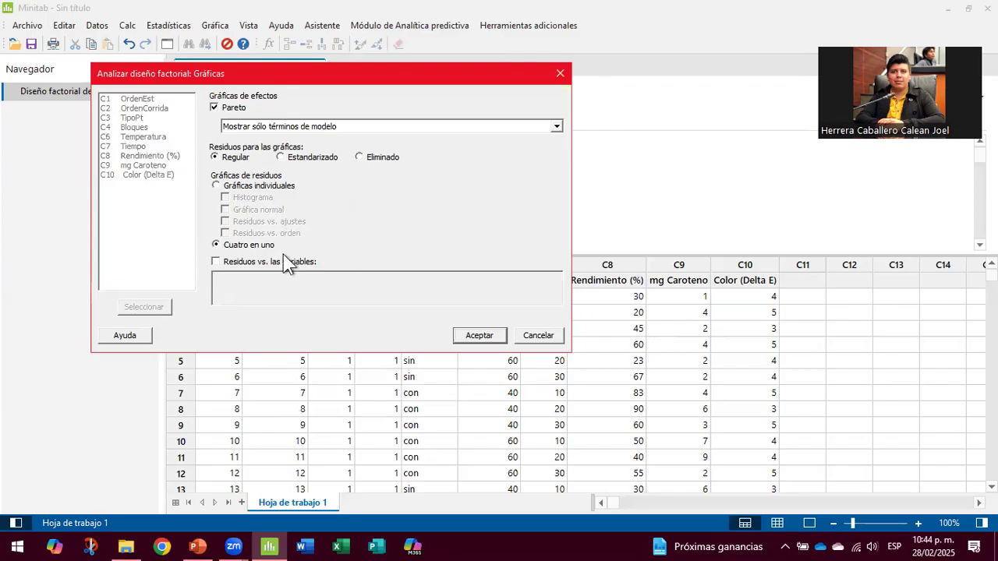
pyautogui.click(495, 337)
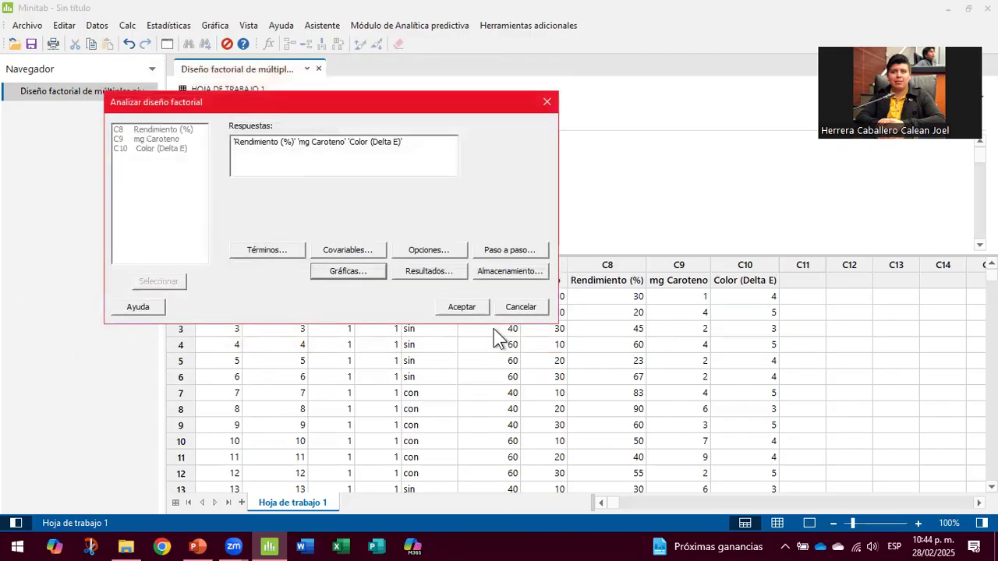
# Step: Keep 'Tablas simples' as the result presentation in the Resultados settings
pyautogui.click(451, 272)
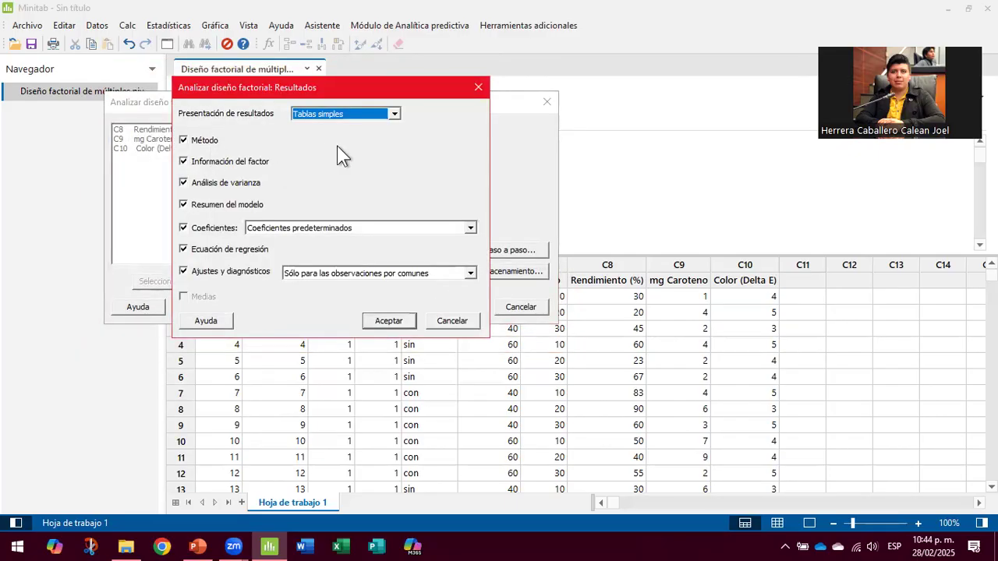
pyautogui.click(400, 114)
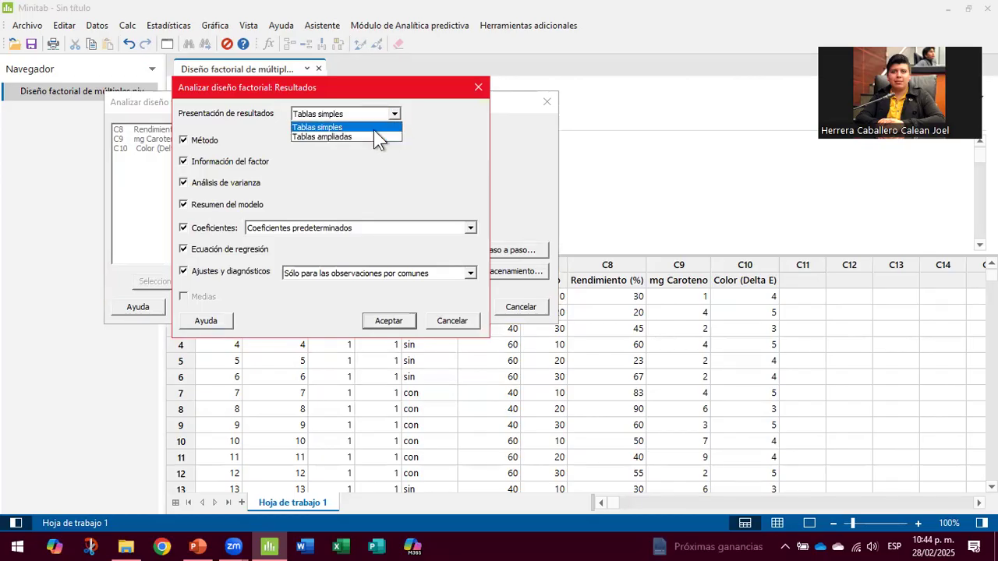
pyautogui.click(374, 128)
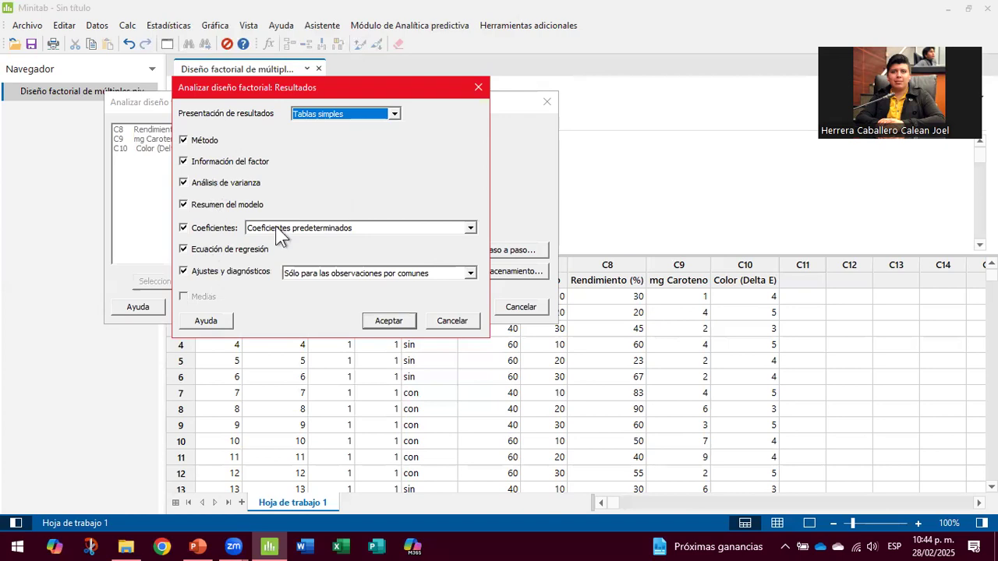
pyautogui.click(386, 321)
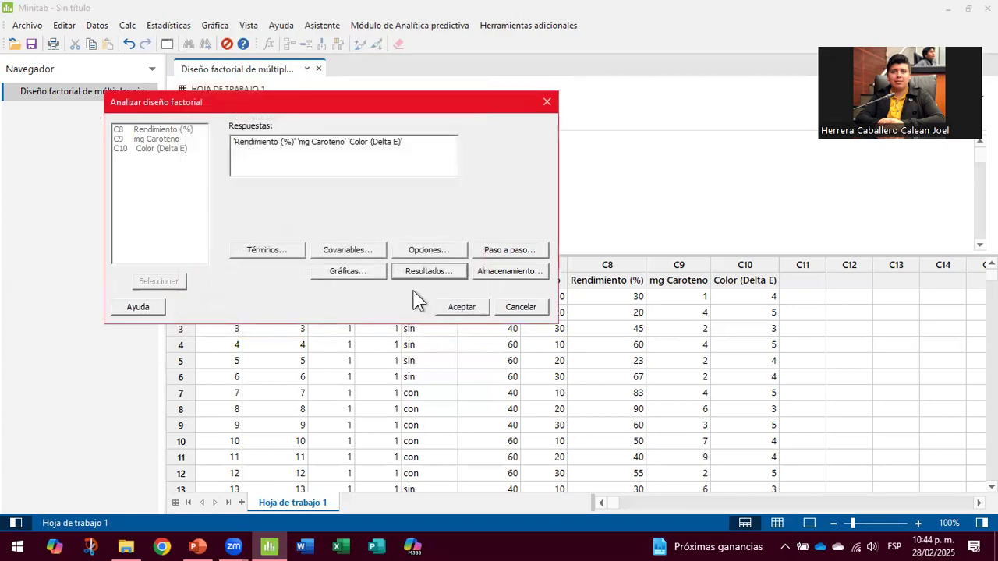
# Step: Leave Almacenamiento with nothing stored and run the analysis for all three responses
pyautogui.click(496, 272)
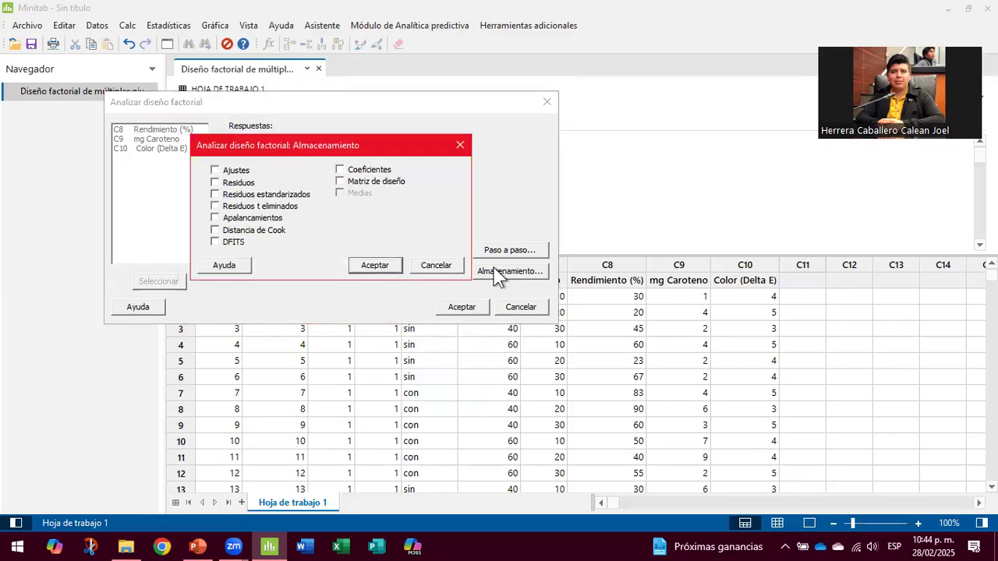
pyautogui.click(461, 146)
pyautogui.click(461, 307)
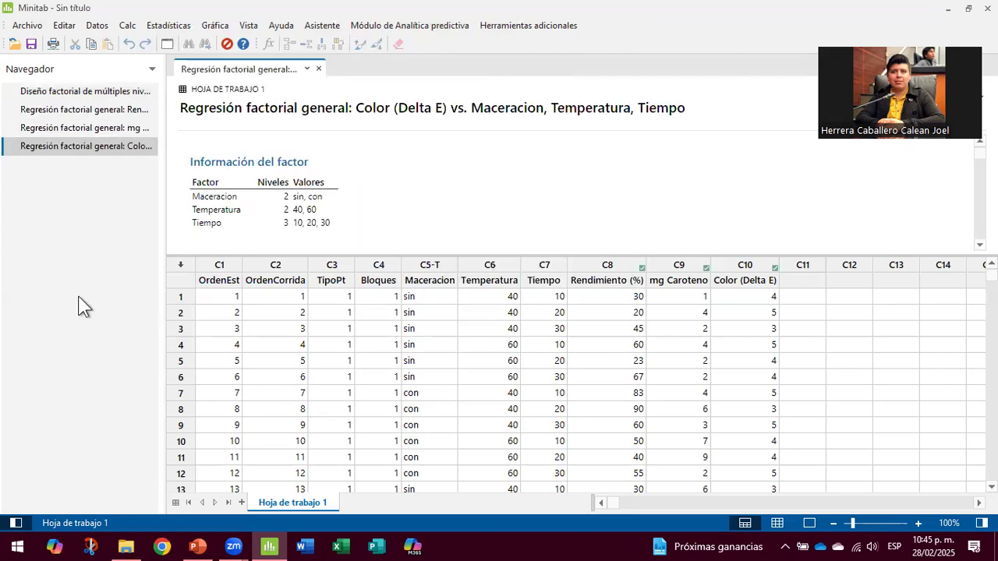
# Step: View the Rendimiento (%) regression output, then switch to the mg Caroteno output
pyautogui.click(78, 110)
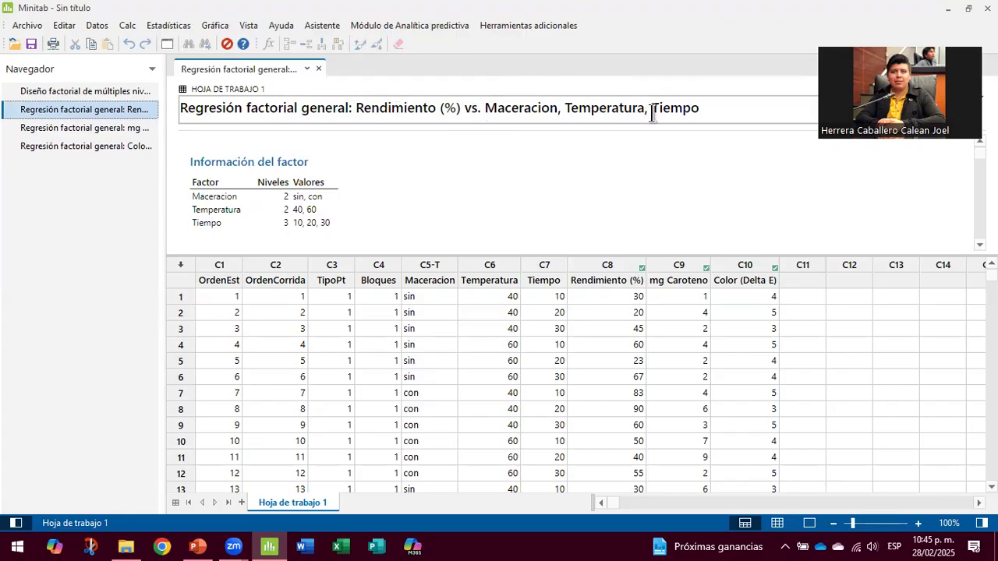
pyautogui.click(139, 125)
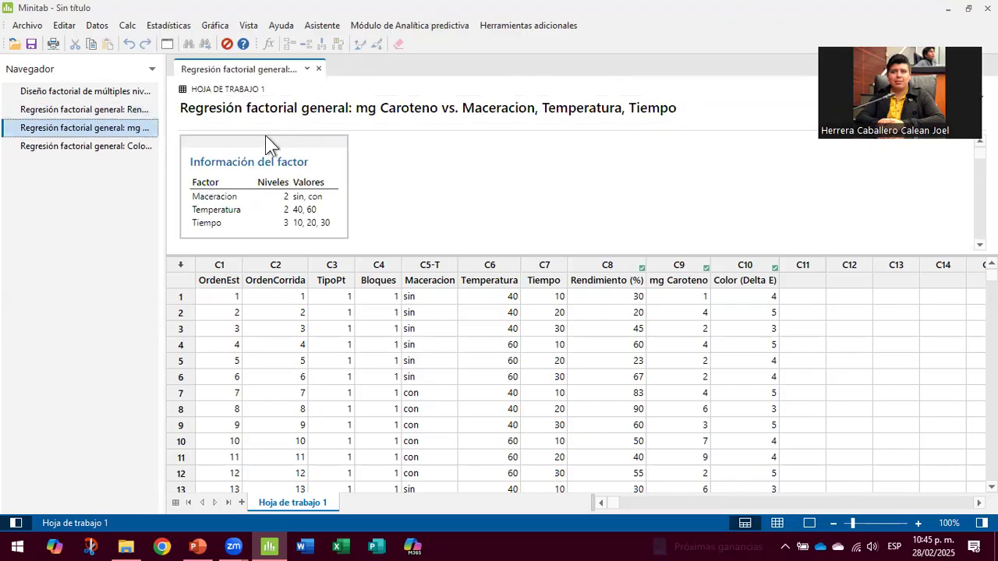
# Step: Return to the Rendimiento (%) output and drag the splitter down to enlarge the output pane
pyautogui.click(72, 145)
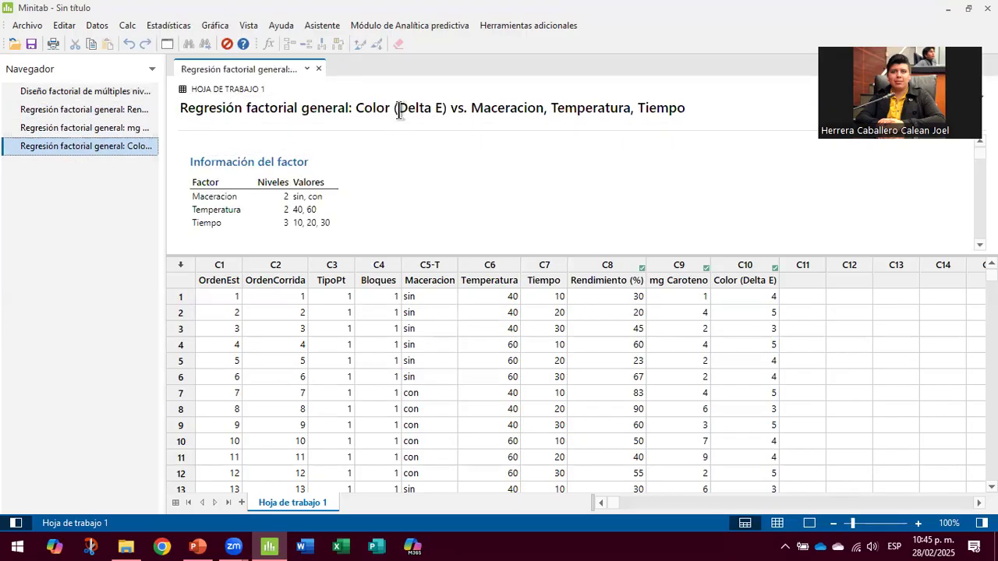
pyautogui.click(59, 111)
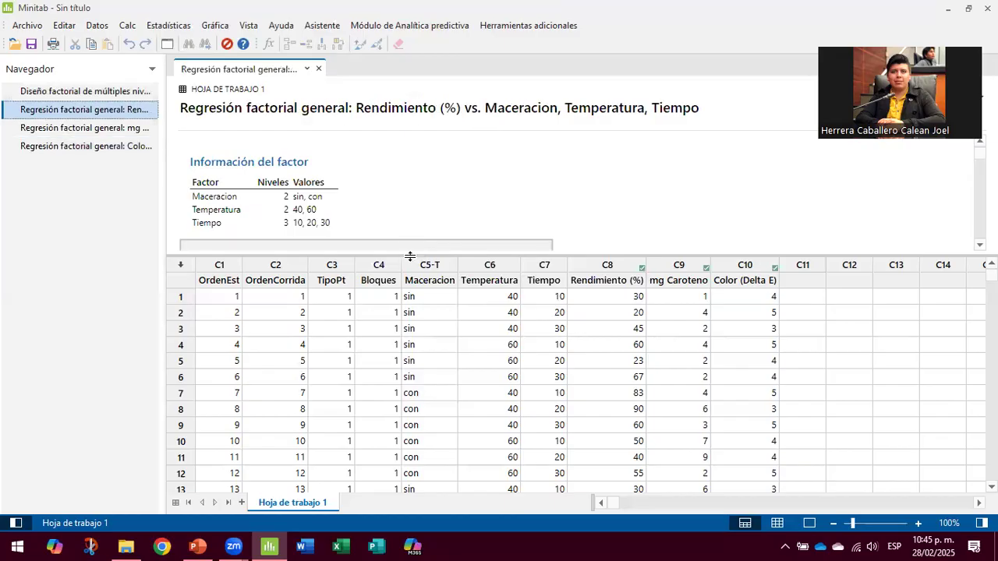
pyautogui.moveTo(409, 255); pyautogui.dragTo(403, 425)
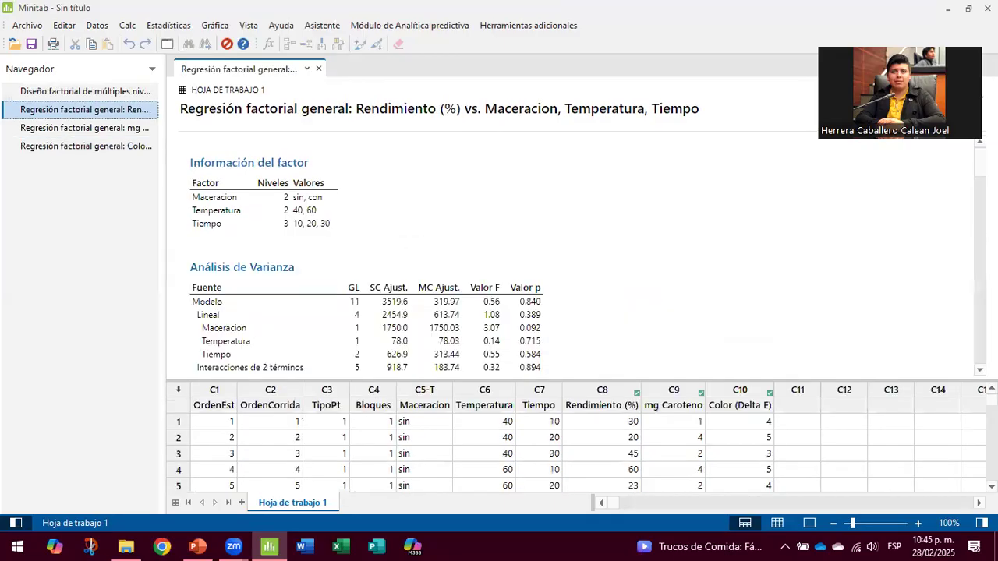
# Step: Scroll past the Rendimiento ANOVA table to the Pareto chart, with Maceracion (A) below 2.064
pyautogui.scroll(-2, 569, 249)
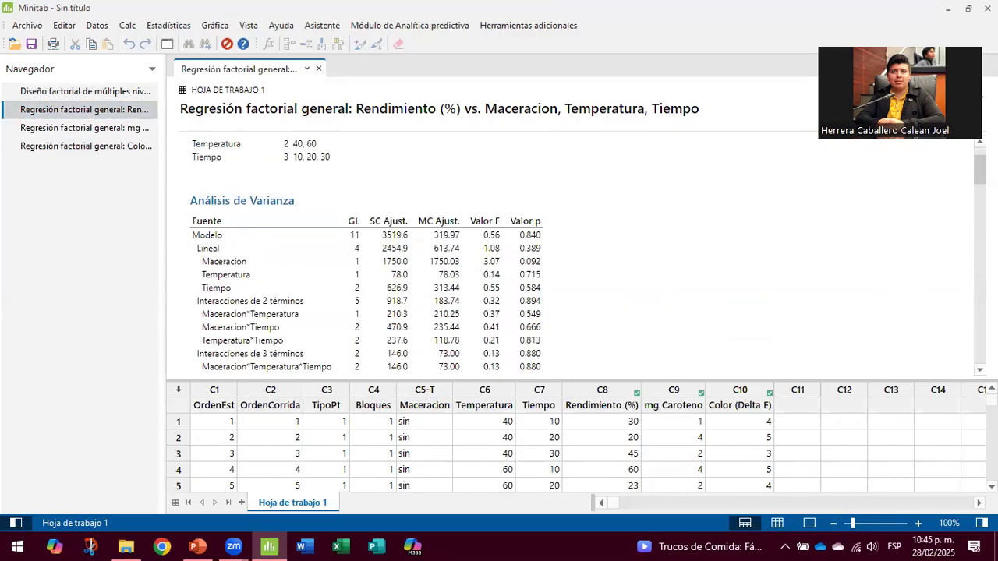
pyautogui.scroll(-3, 765, 163)
pyautogui.click(530, 227)
pyautogui.click(602, 210)
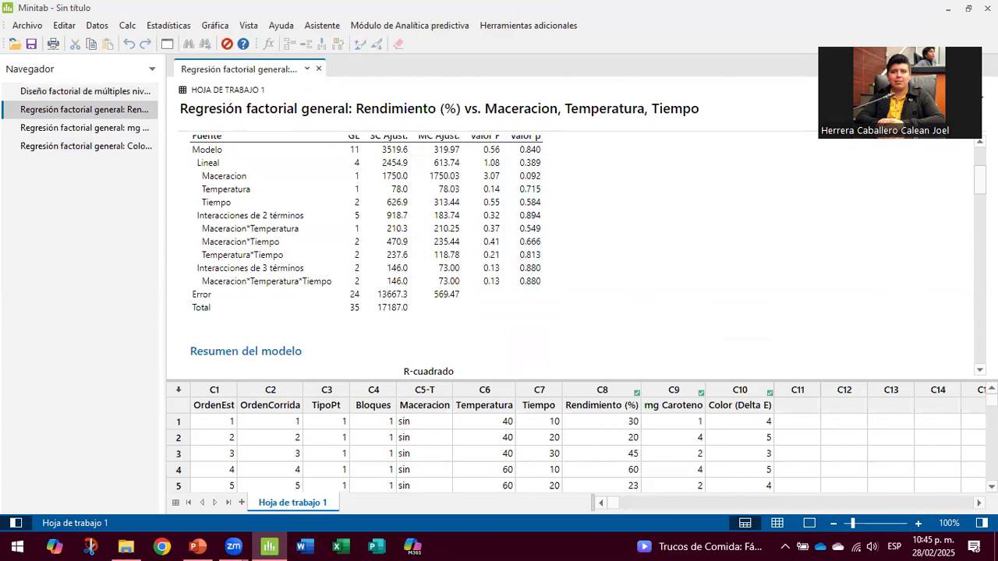
pyautogui.scroll(-8, 570, 250)
pyautogui.scroll(-4, 569, 249)
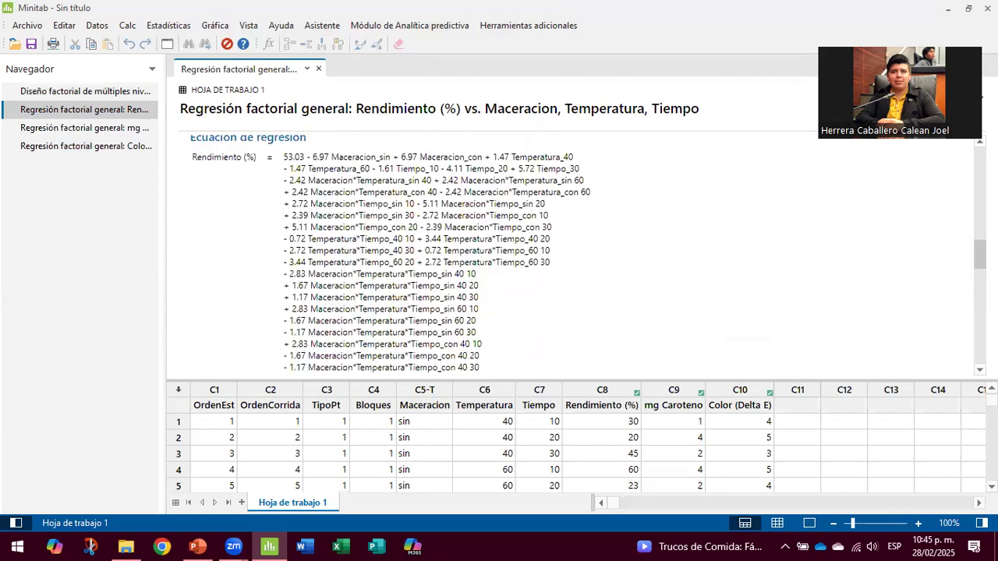
pyautogui.scroll(-4, 569, 250)
pyautogui.scroll(-1, 569, 250)
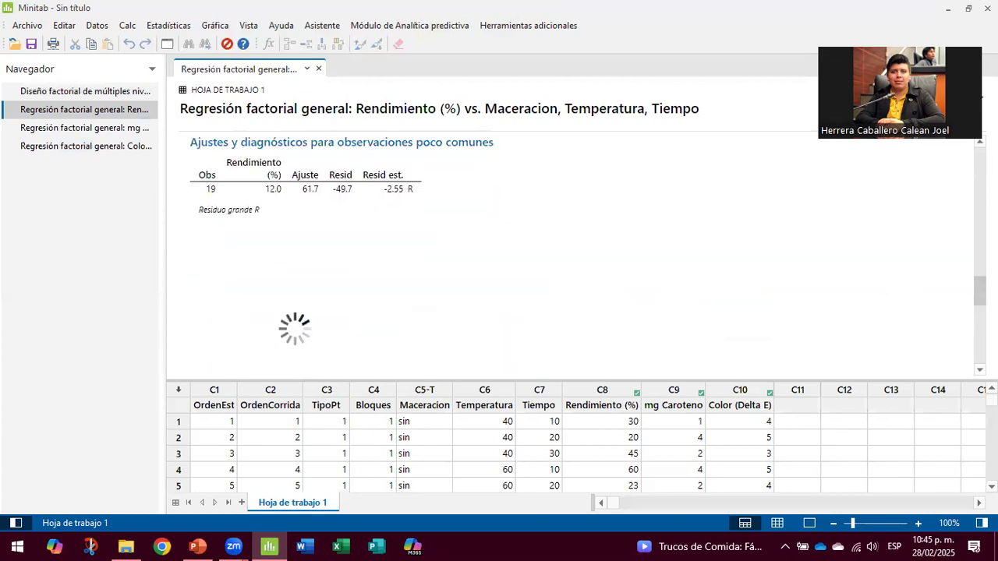
pyautogui.scroll(-4, 569, 249)
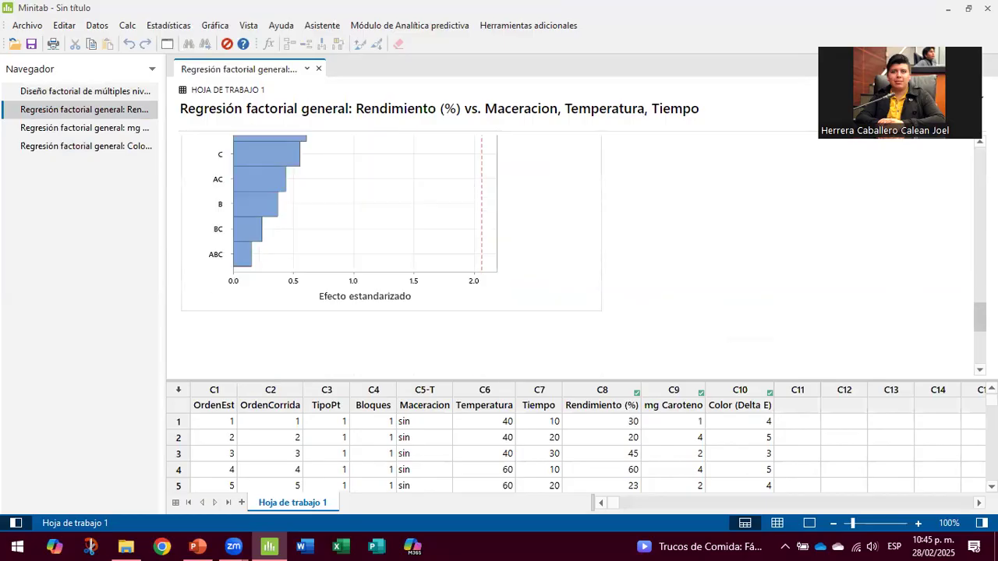
pyautogui.scroll(2, 569, 249)
pyautogui.scroll(1, 570, 250)
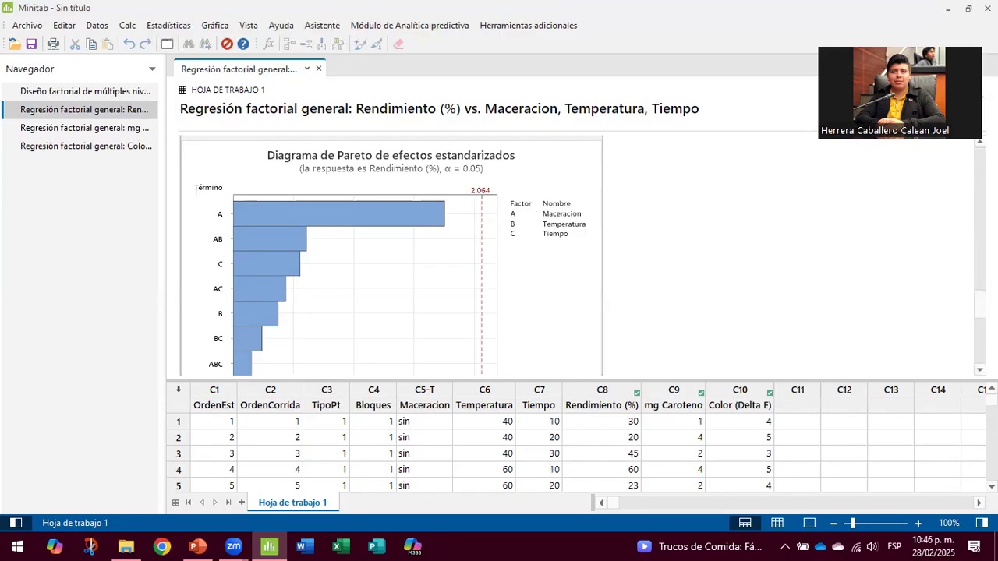
pyautogui.scroll(-1, 484, 281)
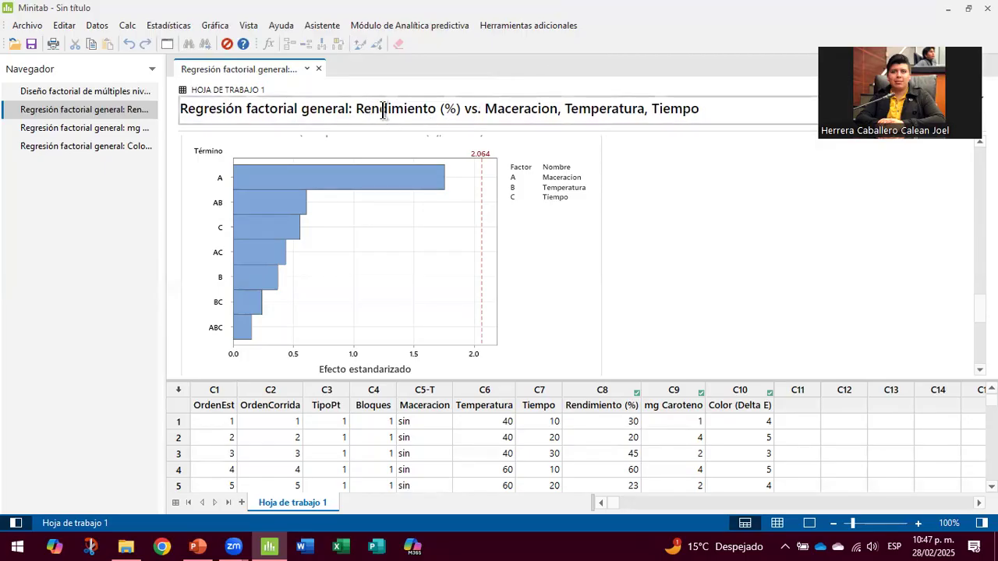
# Step: Scroll the mg Caroteno output to its full Pareto chart with the 2.064 reference line
pyautogui.click(120, 128)
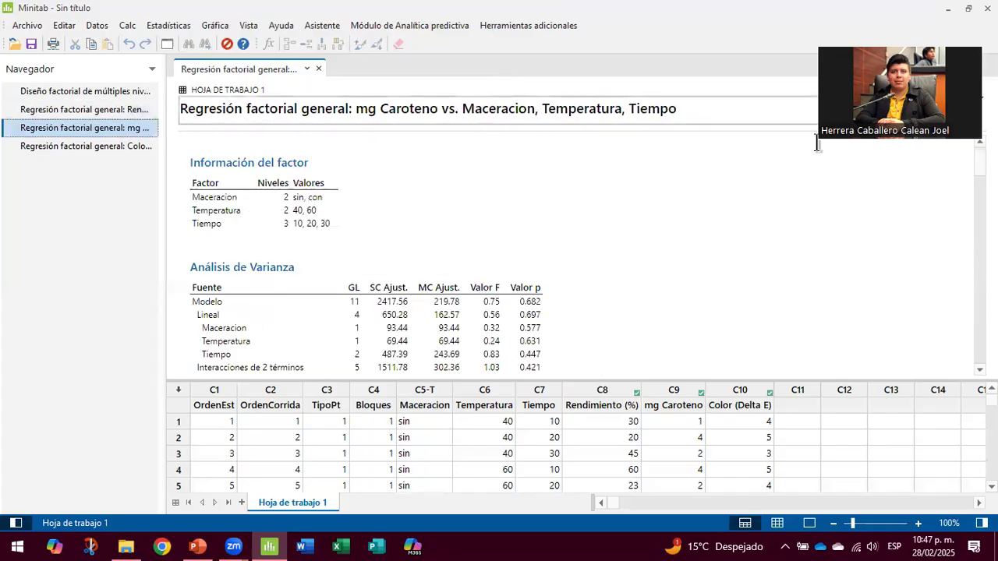
pyautogui.scroll(-10, 959, 324)
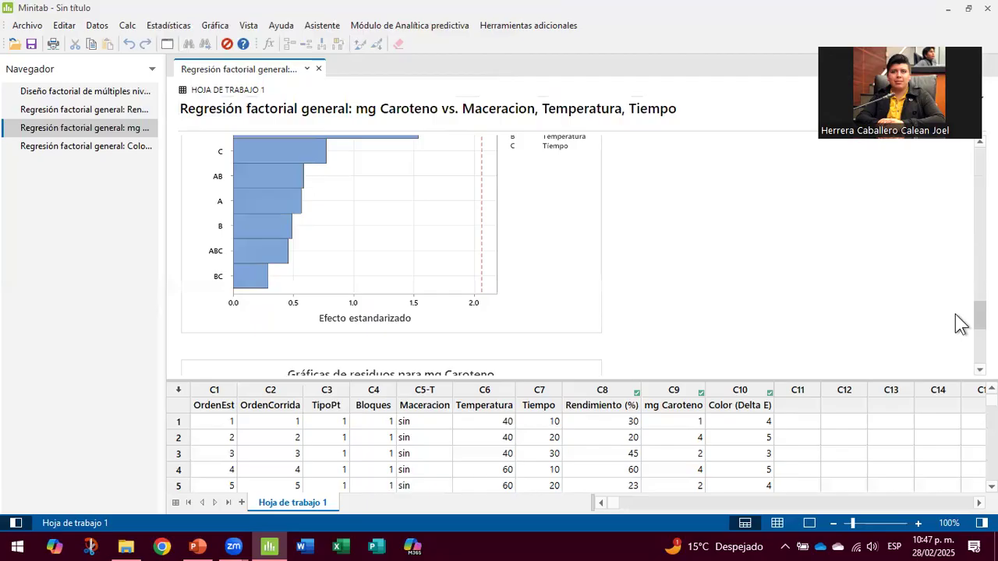
pyautogui.scroll(1, 961, 324)
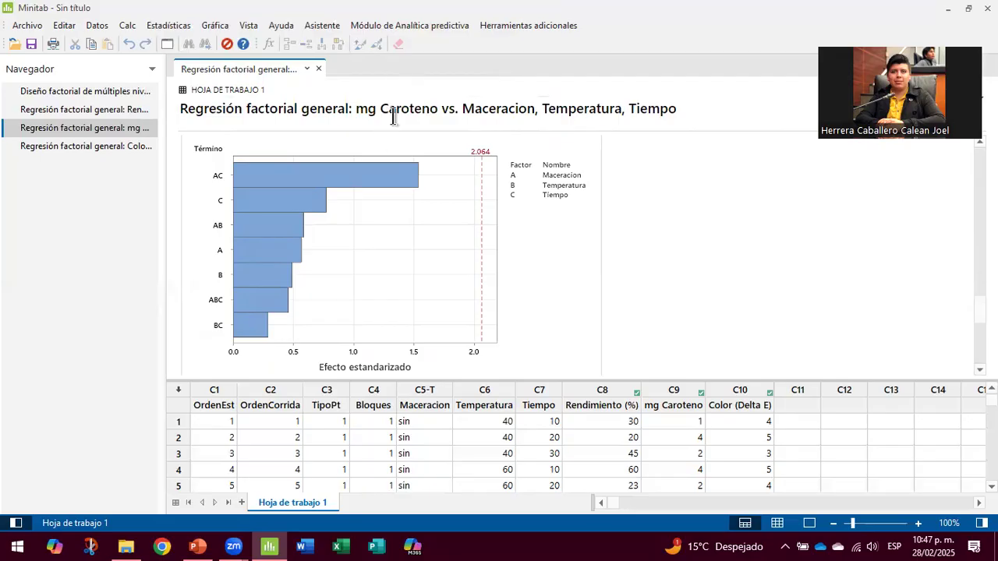
# Step: Open the Color (Delta E) output and scroll to its Pareto chart, where only ABC crosses 2.064
pyautogui.click(107, 147)
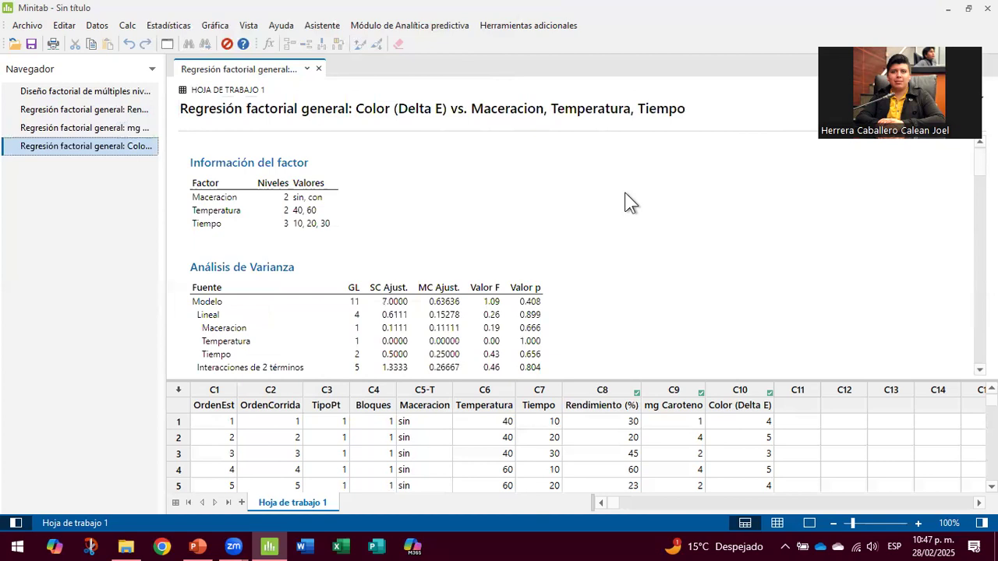
pyautogui.scroll(-10, 630, 203)
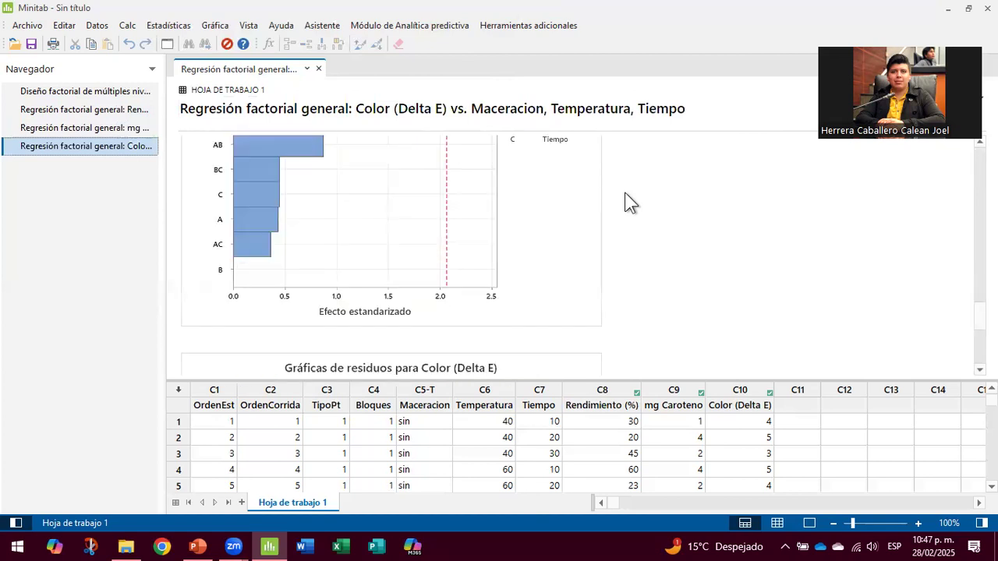
pyautogui.scroll(2, 630, 202)
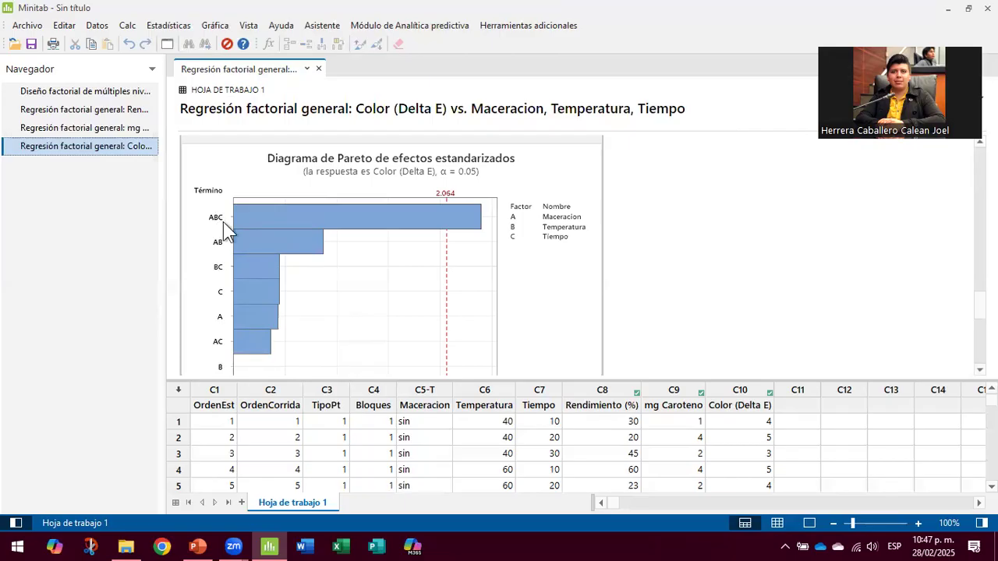
pyautogui.scroll(-1, 618, 190)
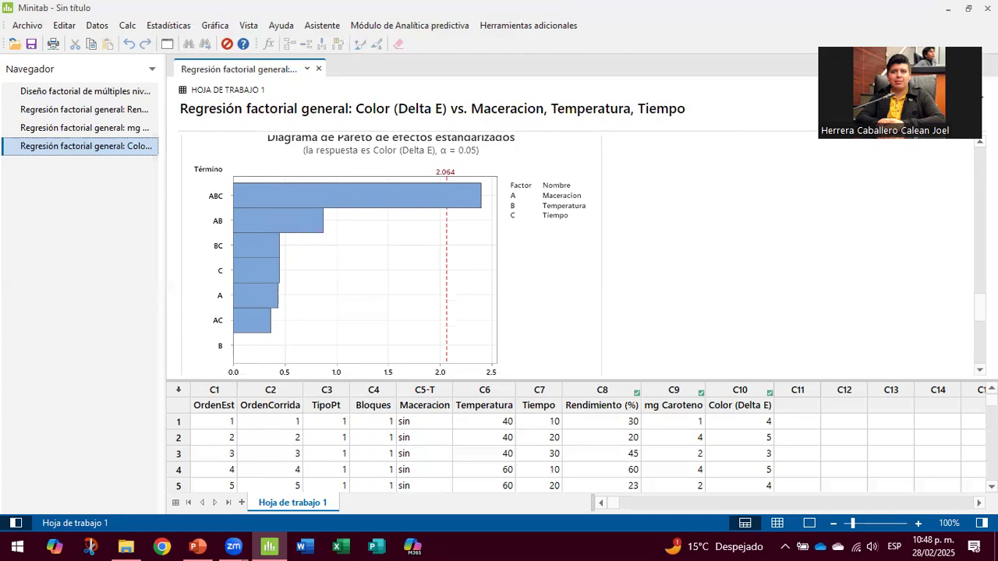
# Step: Scroll up past the Color (Delta E) ANOVA and model summary to the Coefficients table
pyautogui.scroll(5, 573, 249)
pyautogui.scroll(10, 967, 160)
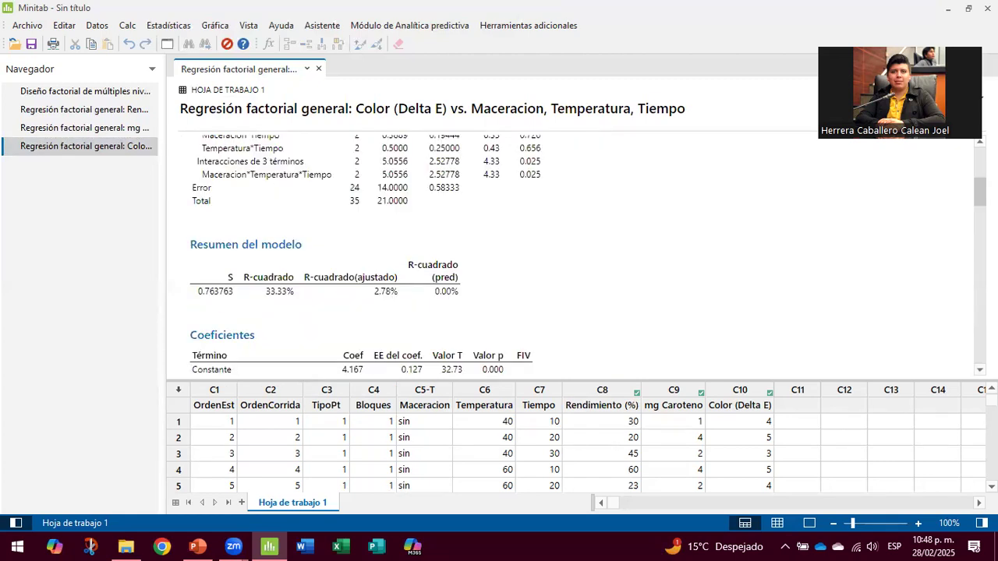
pyautogui.scroll(1, 971, 166)
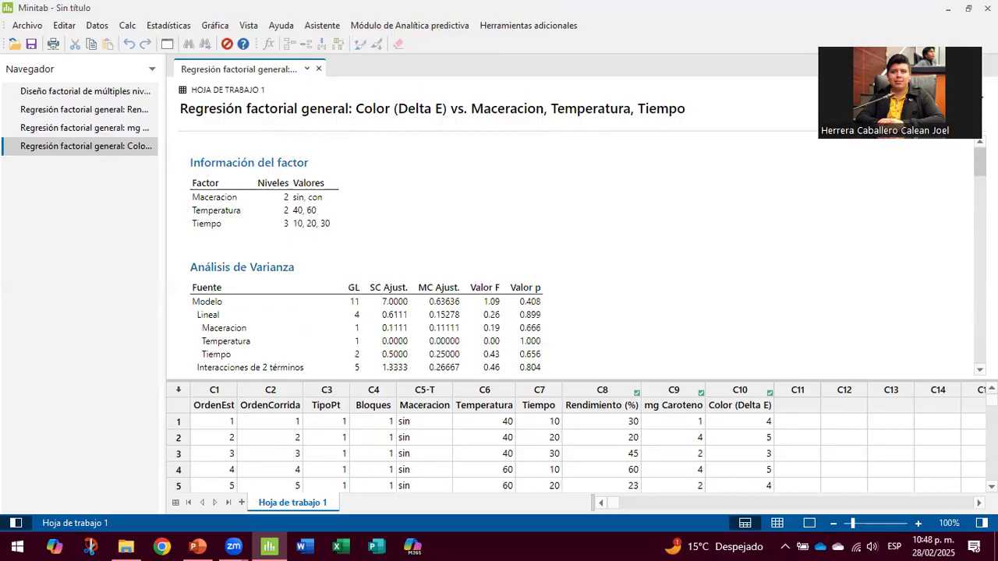
pyautogui.scroll(-5, 570, 250)
pyautogui.scroll(1, 570, 250)
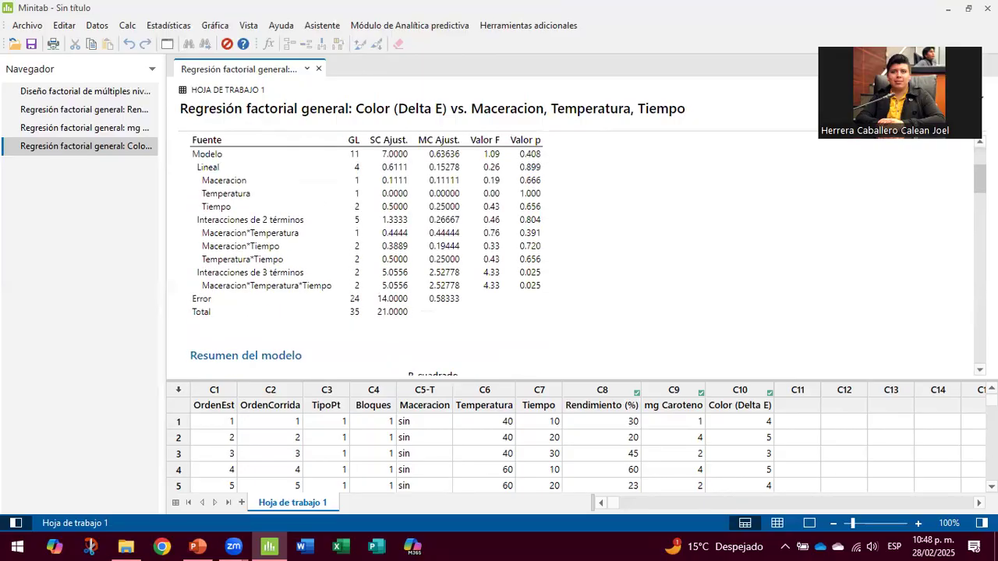
pyautogui.scroll(1, 609, 189)
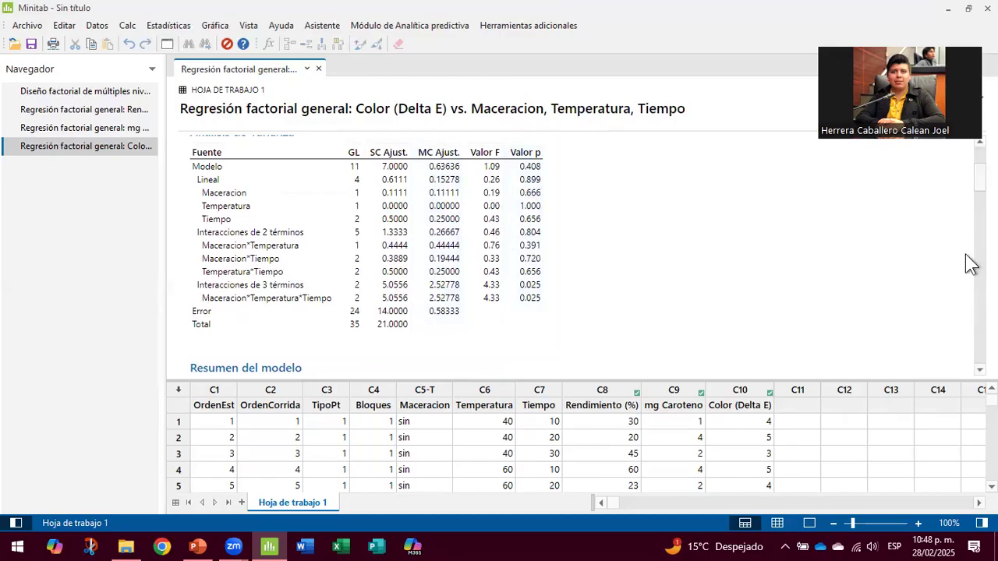
pyautogui.scroll(-15, 967, 273)
pyautogui.scroll(-3, 951, 319)
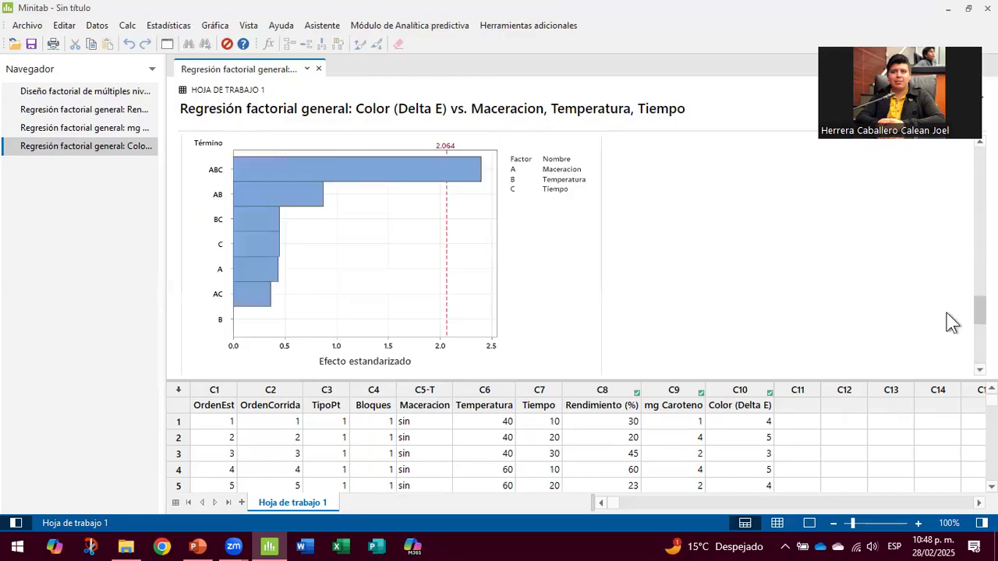
pyautogui.scroll(5, 971, 261)
pyautogui.scroll(6, 570, 250)
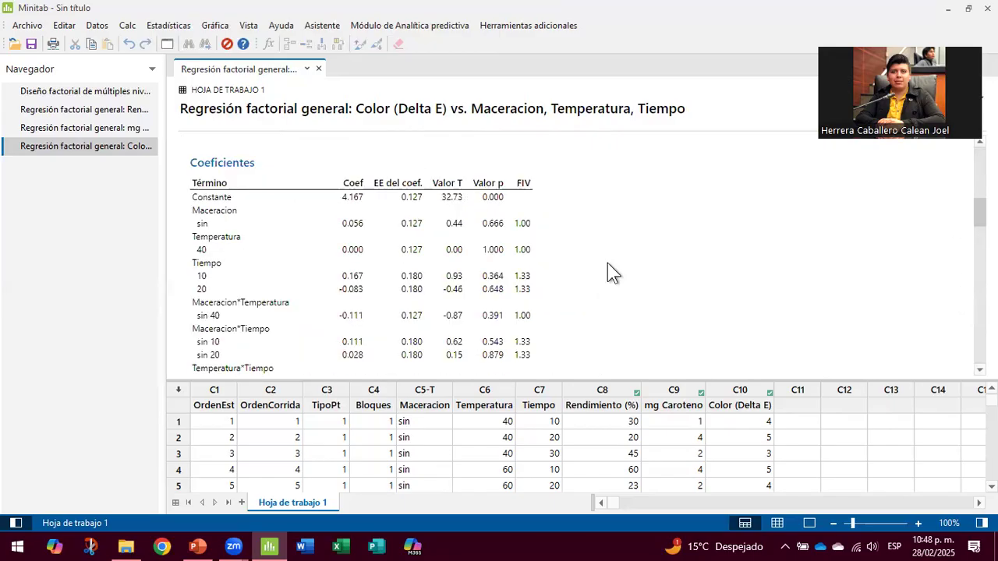
# Step: Compare the Valor T and Valor p columns of the Coefficients table, then clear the selection
pyautogui.click(459, 223)
pyautogui.click(493, 230)
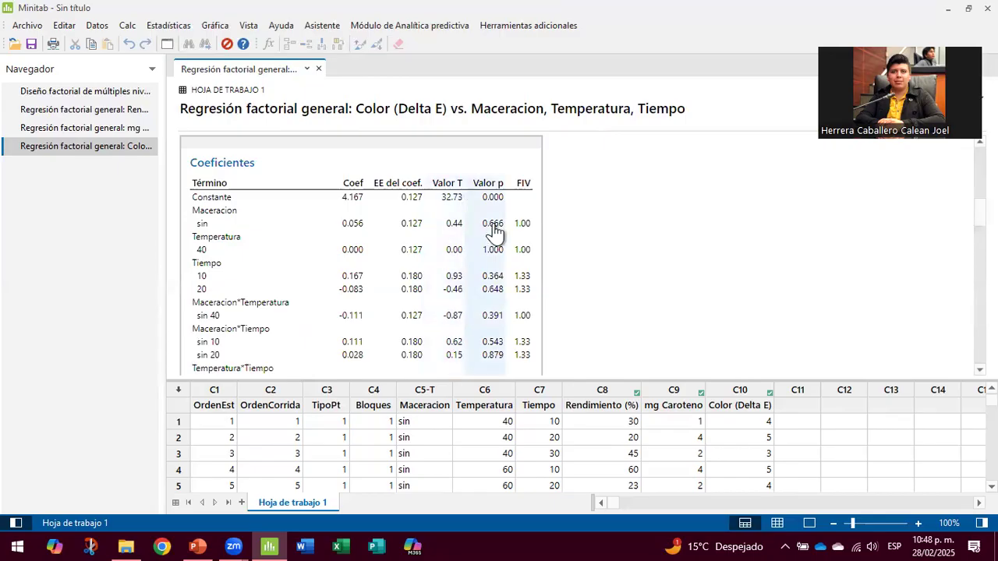
pyautogui.click(461, 290)
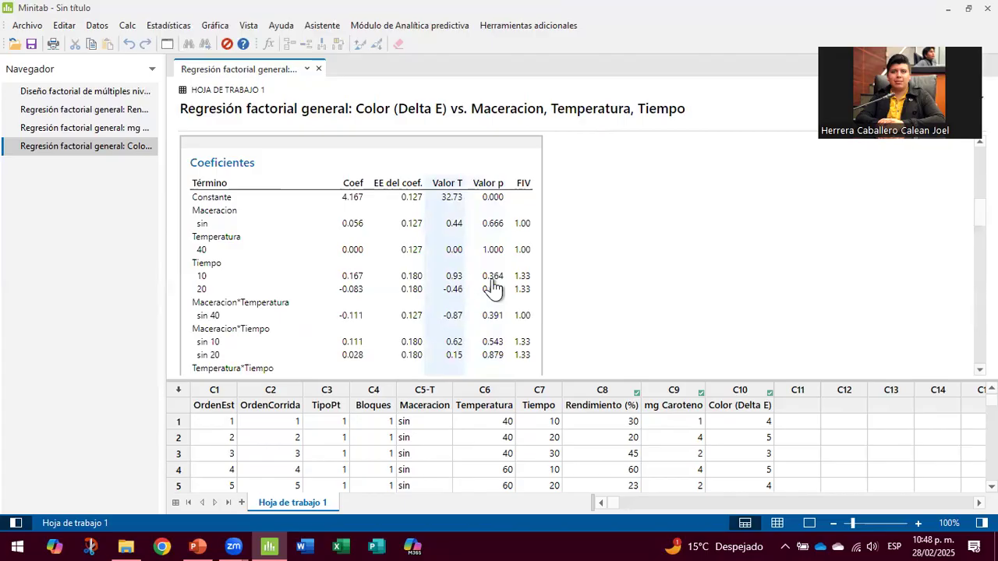
pyautogui.click(573, 277)
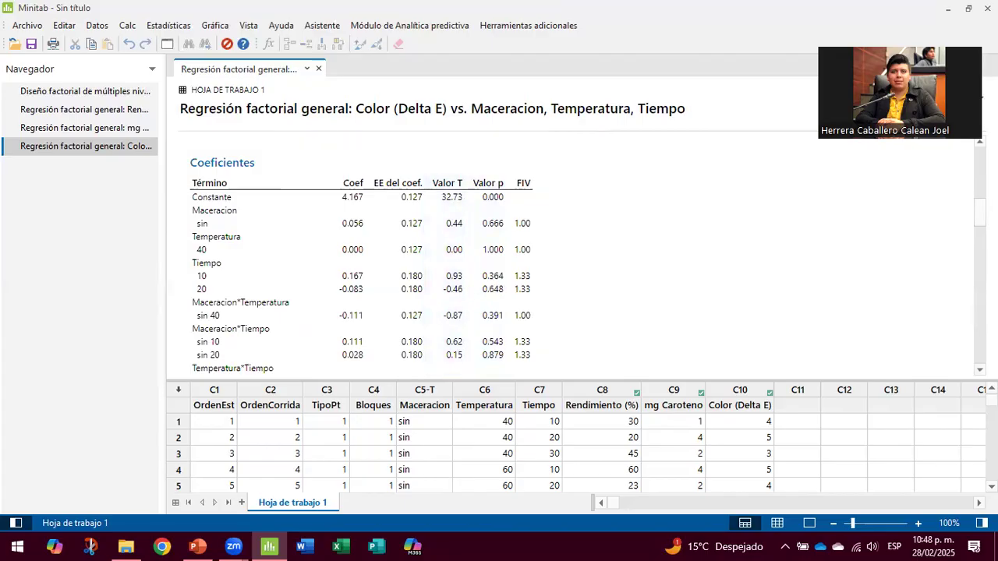
# Step: Inspect the Color (Delta E) four-in-one residual plots, then scroll toward the regression equation
pyautogui.scroll(-15, 967, 340)
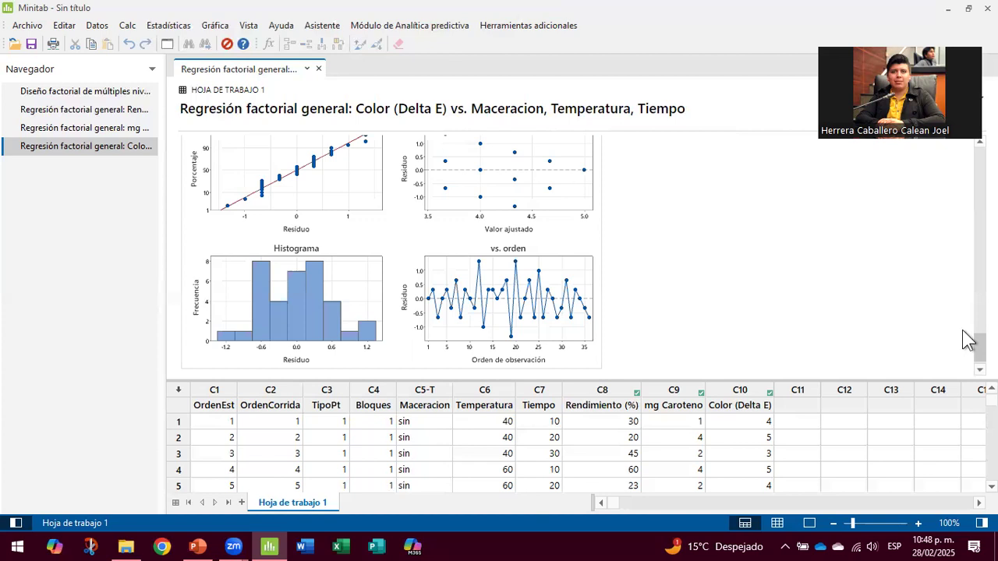
pyautogui.scroll(2, 967, 340)
pyautogui.scroll(-1, 966, 343)
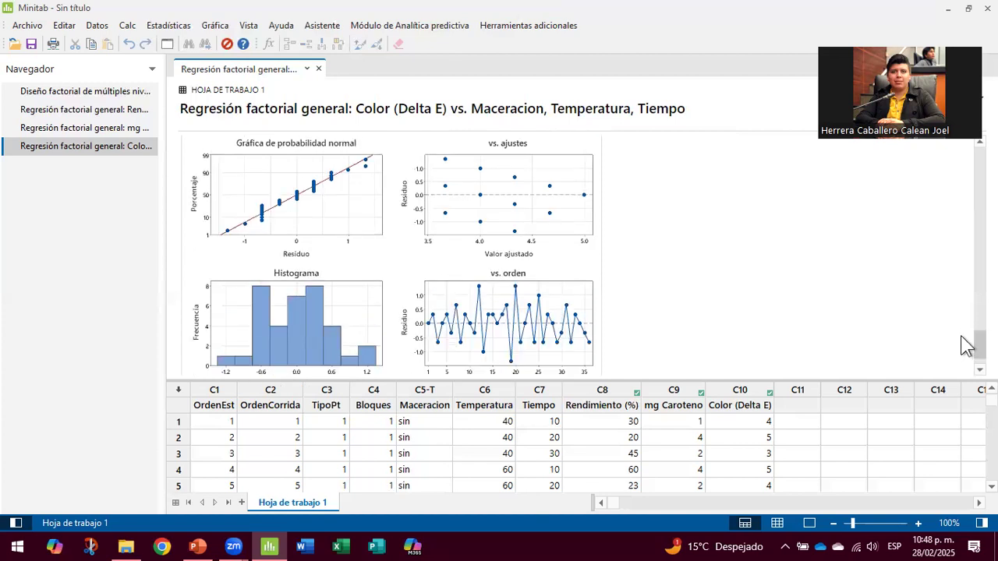
pyautogui.scroll(-1, 967, 343)
pyautogui.scroll(2, 965, 343)
pyautogui.click(566, 226)
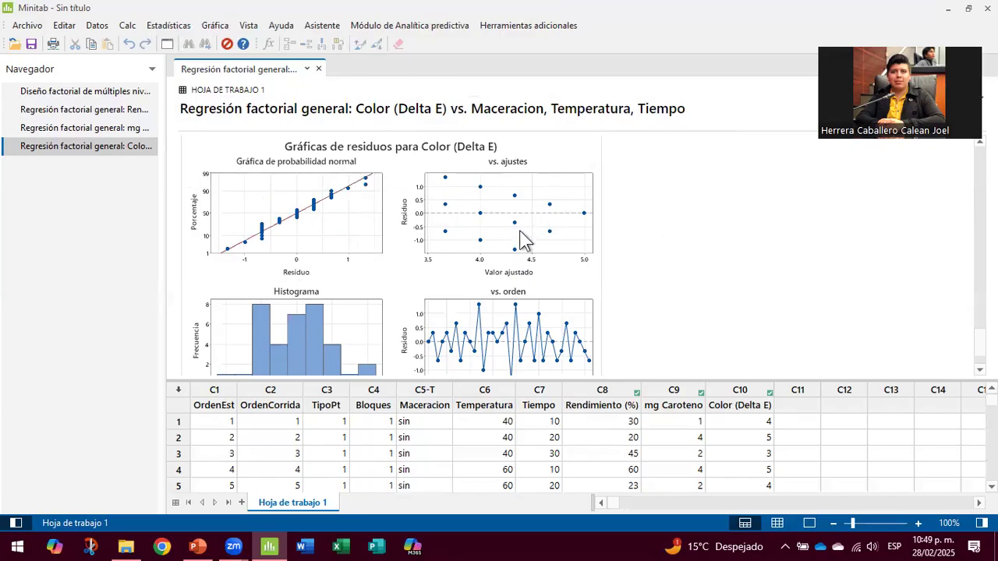
pyautogui.scroll(-1, 686, 244)
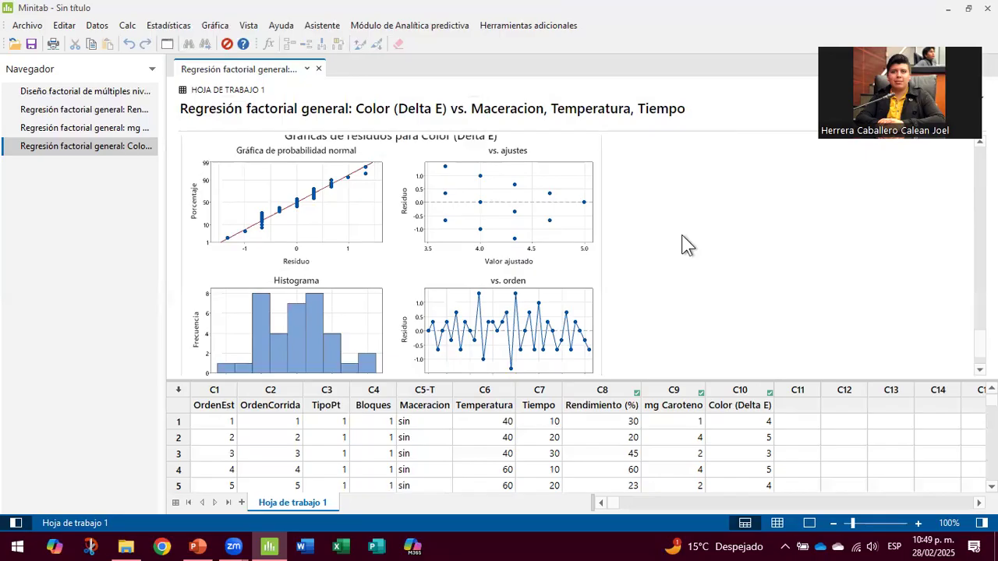
pyautogui.scroll(-1, 682, 244)
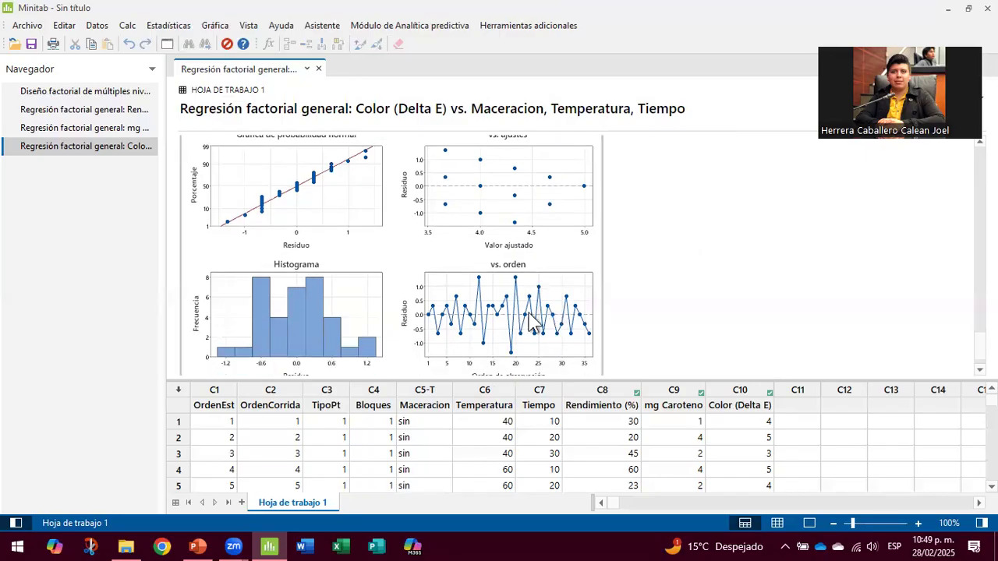
# Step: Read the Color (Delta E) regression equation, then scroll up to Información del factor and the ANOVA table
pyautogui.moveTo(282, 325)
pyautogui.scroll(10, 736, 254)
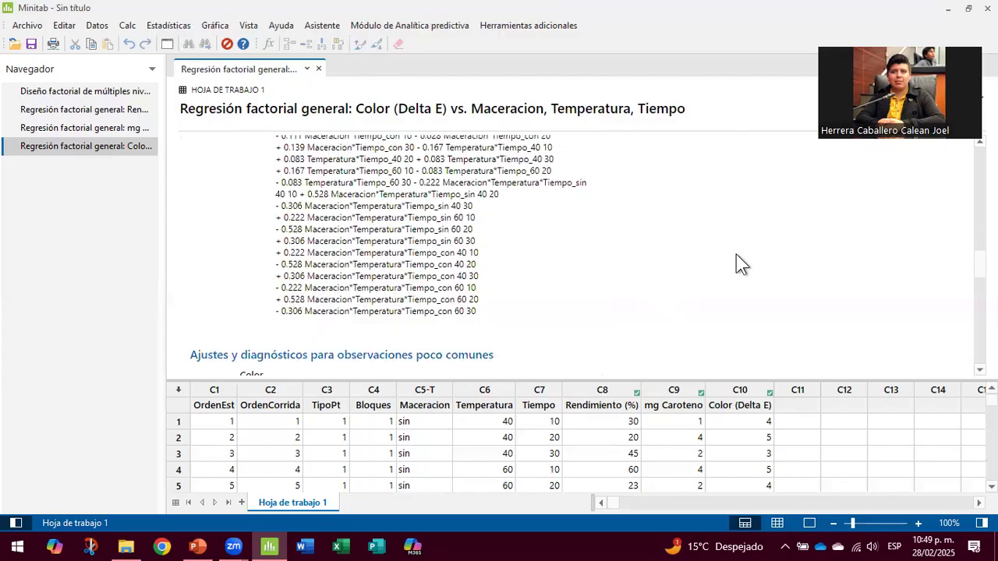
pyautogui.scroll(3, 406, 242)
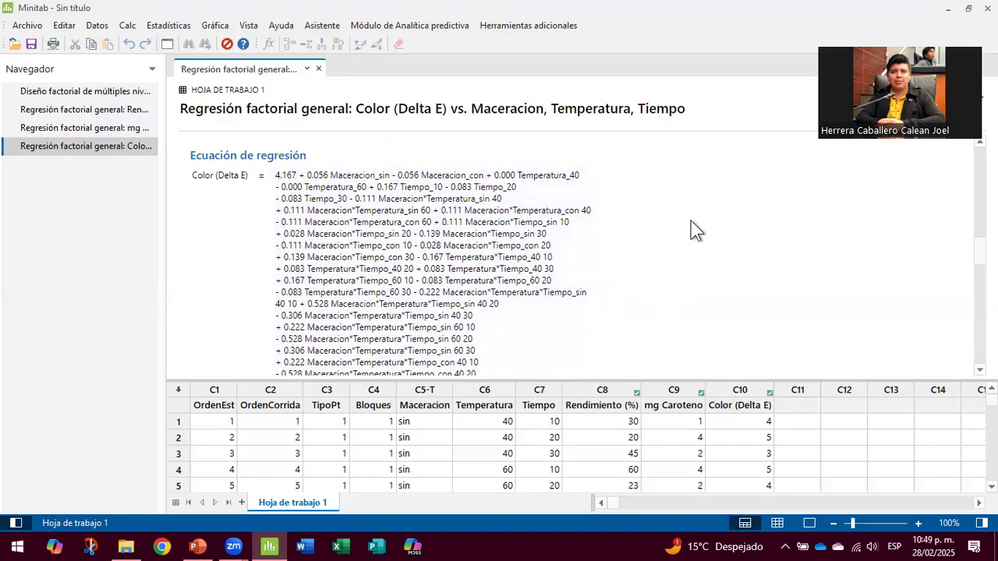
pyautogui.scroll(-4, 690, 221)
pyautogui.scroll(4, 690, 220)
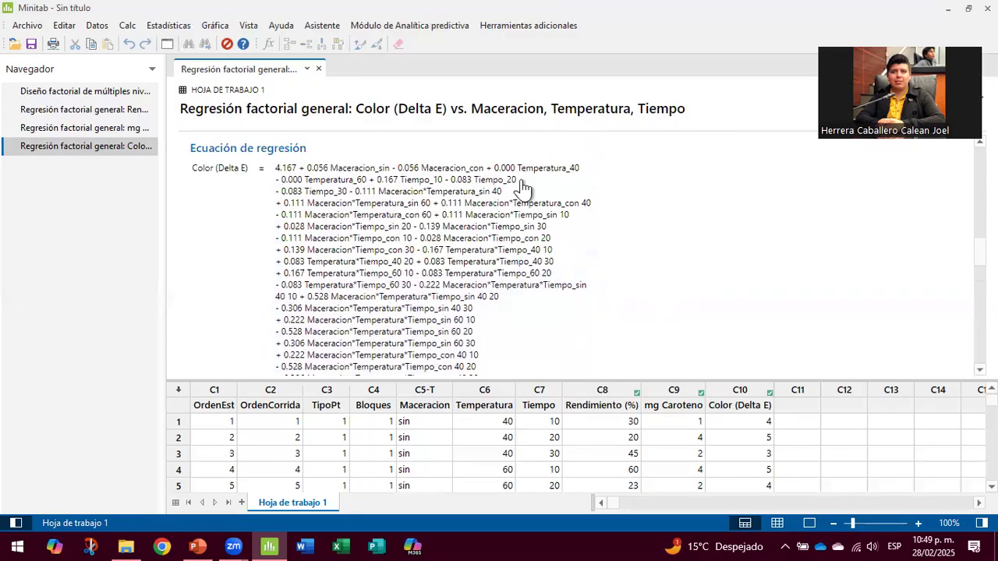
pyautogui.scroll(1, 483, 241)
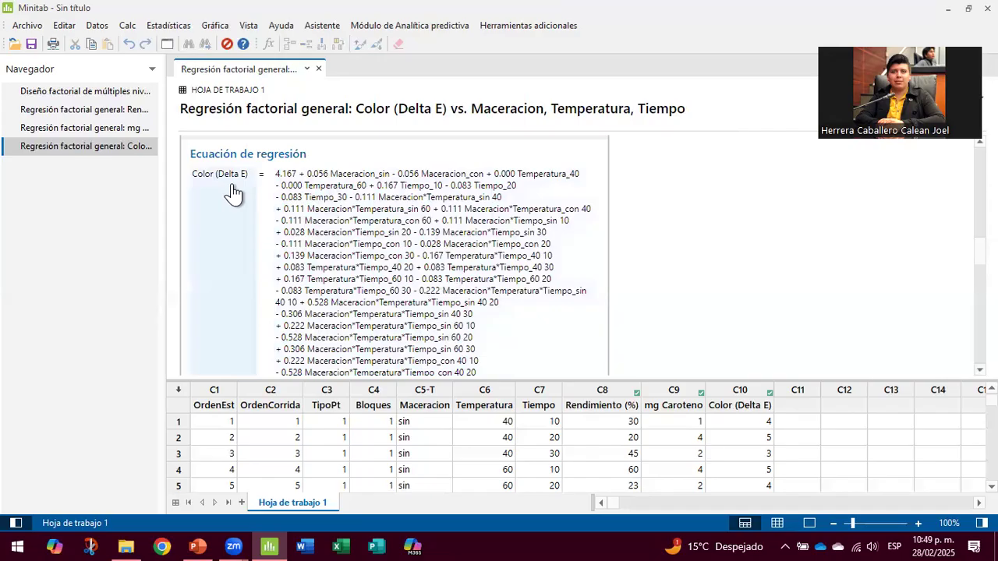
pyautogui.scroll(-3, 636, 195)
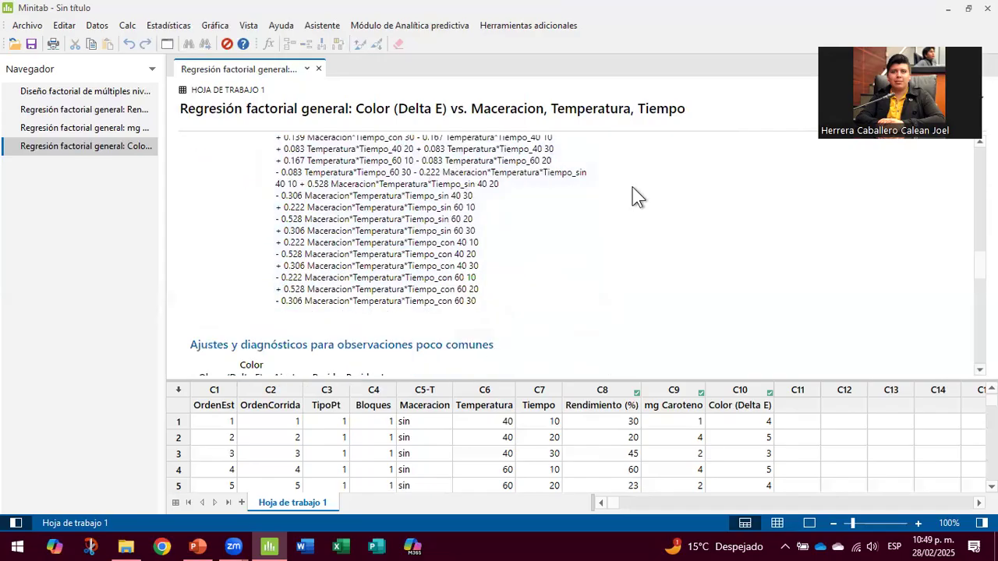
pyautogui.scroll(5, 632, 187)
pyautogui.scroll(-2, 632, 188)
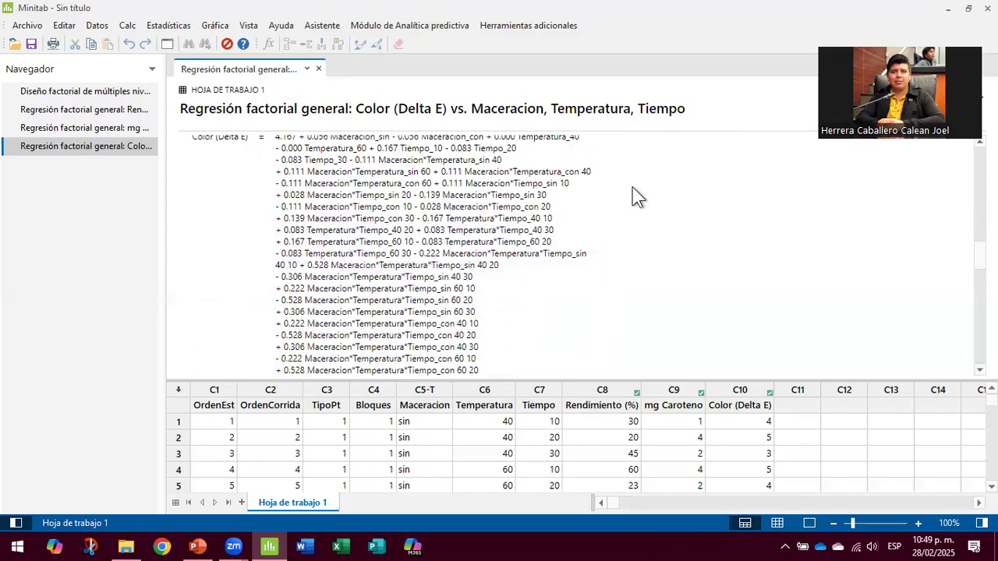
pyautogui.scroll(10, 633, 188)
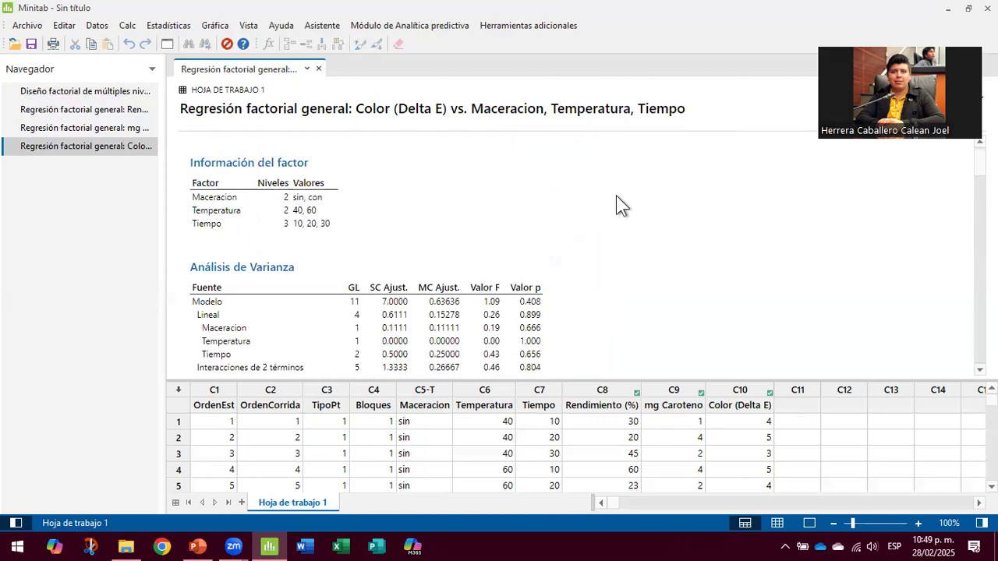